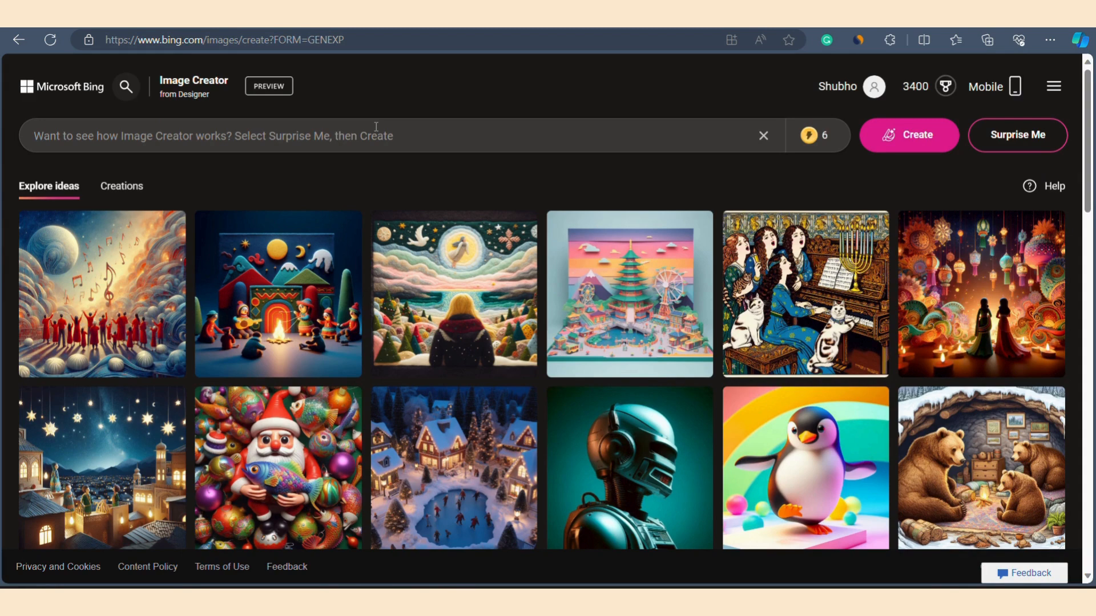
Step: Generate images from the prompt "Busy city of Los Santos, Video Game, GTA 5 animation style"
{"action": "type", "text": "Busy city of Los Santos, Video Game, GTA 5 animation style"}
{"action": "key", "text": "BackSpace"}
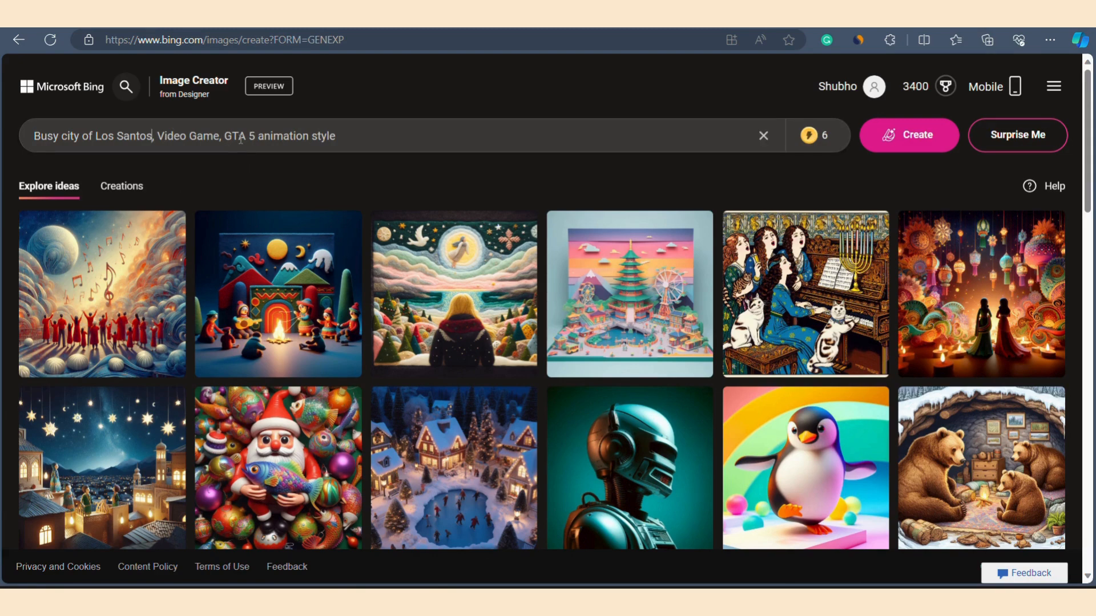
{"action": "left_click", "coordinate": [894, 134]}
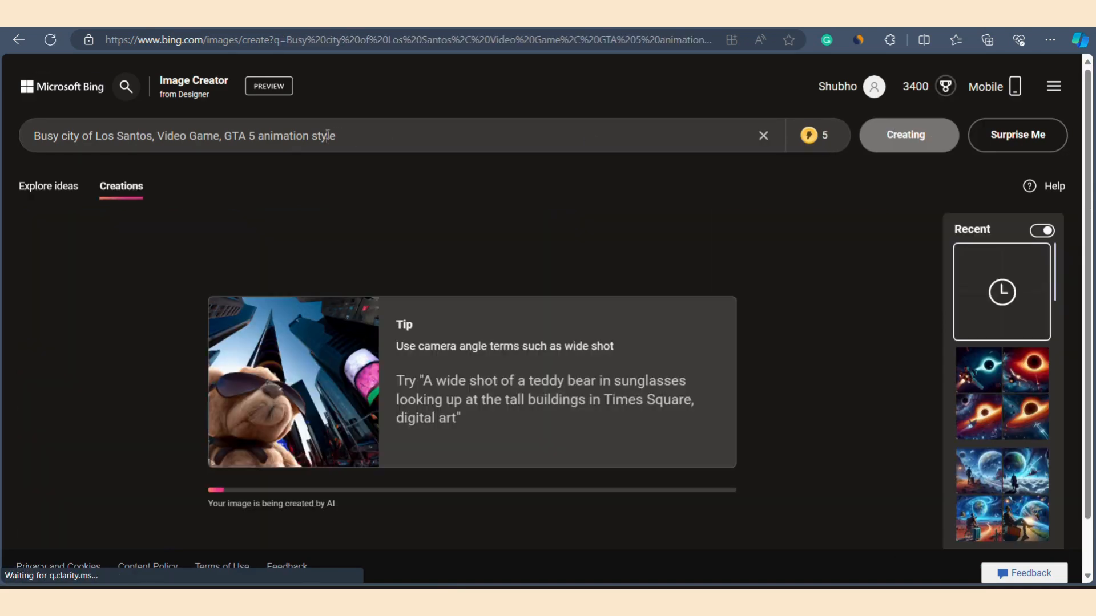
{"action": "triple_click", "coordinate": [328, 136]}
{"action": "key", "text": "ctrl+c"}
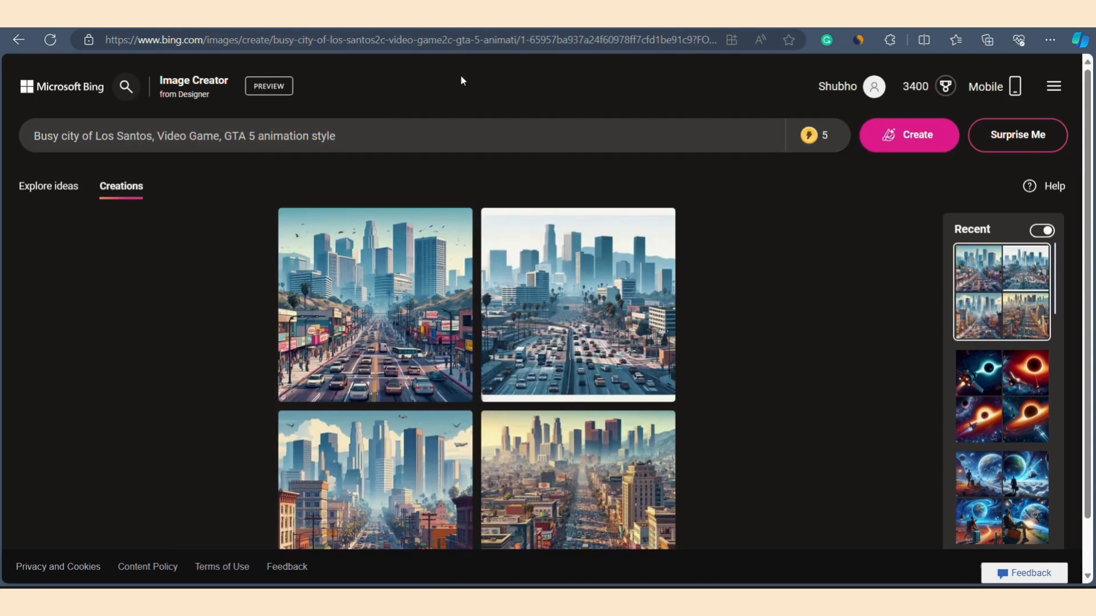
Step: Browse the generated Los Santos images in full view and download the one with the freeway and palm trees
{"action": "left_click", "coordinate": [392, 325]}
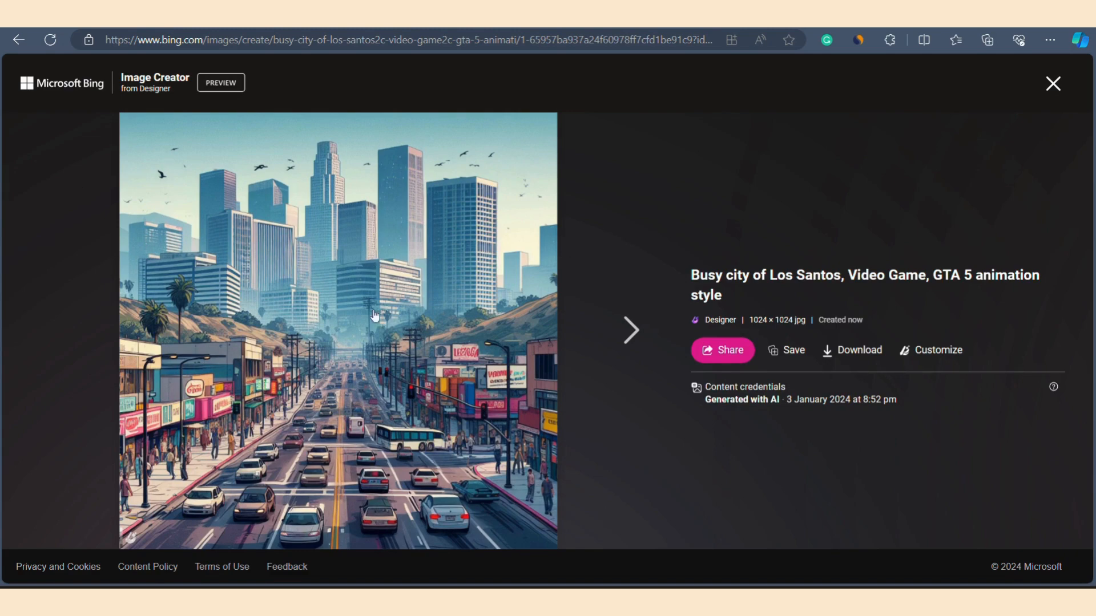
{"action": "left_click", "coordinate": [627, 334]}
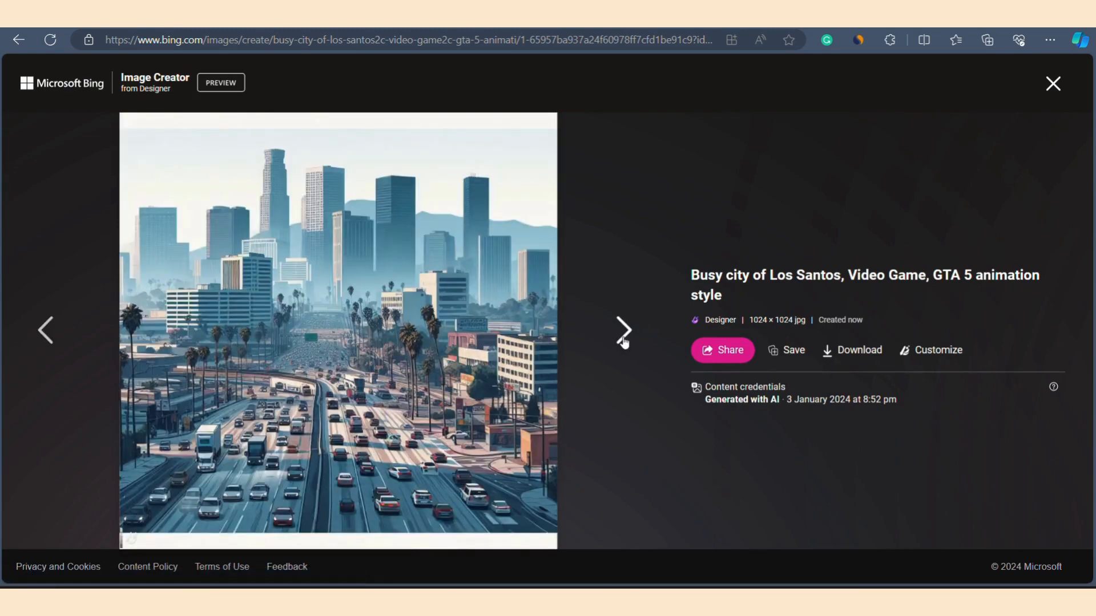
{"action": "left_click", "coordinate": [624, 343]}
{"action": "left_click", "coordinate": [624, 343]}
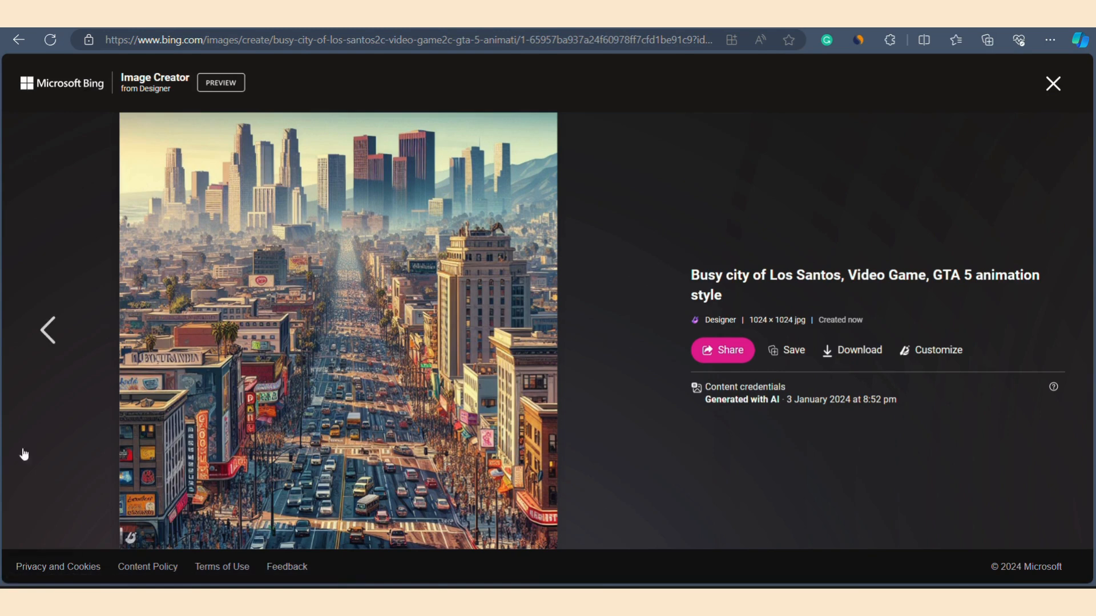
{"action": "left_click", "coordinate": [45, 337]}
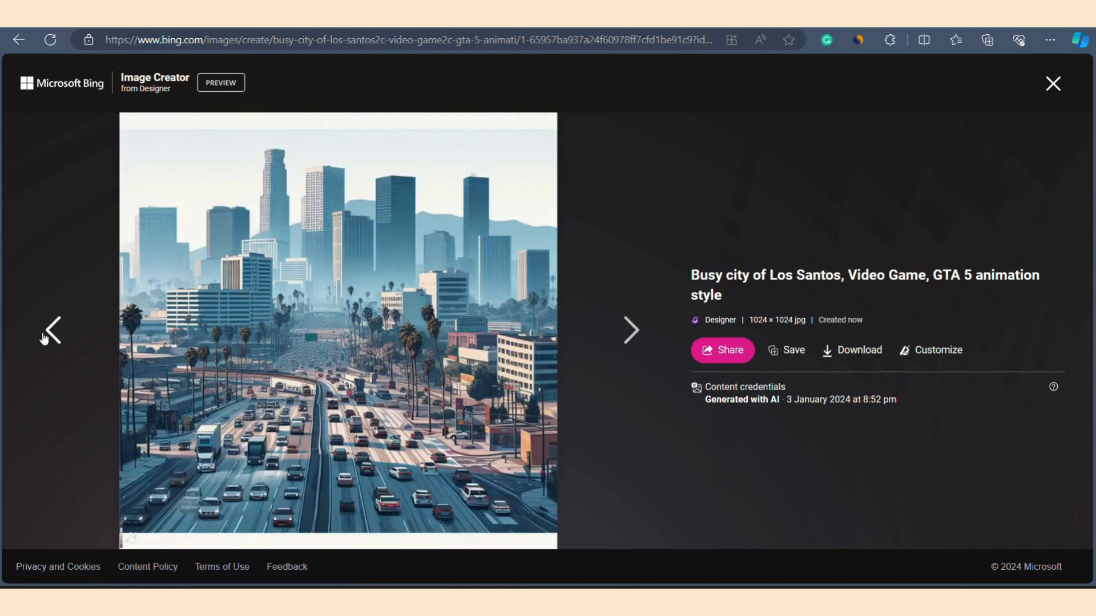
{"action": "left_click", "coordinate": [845, 354]}
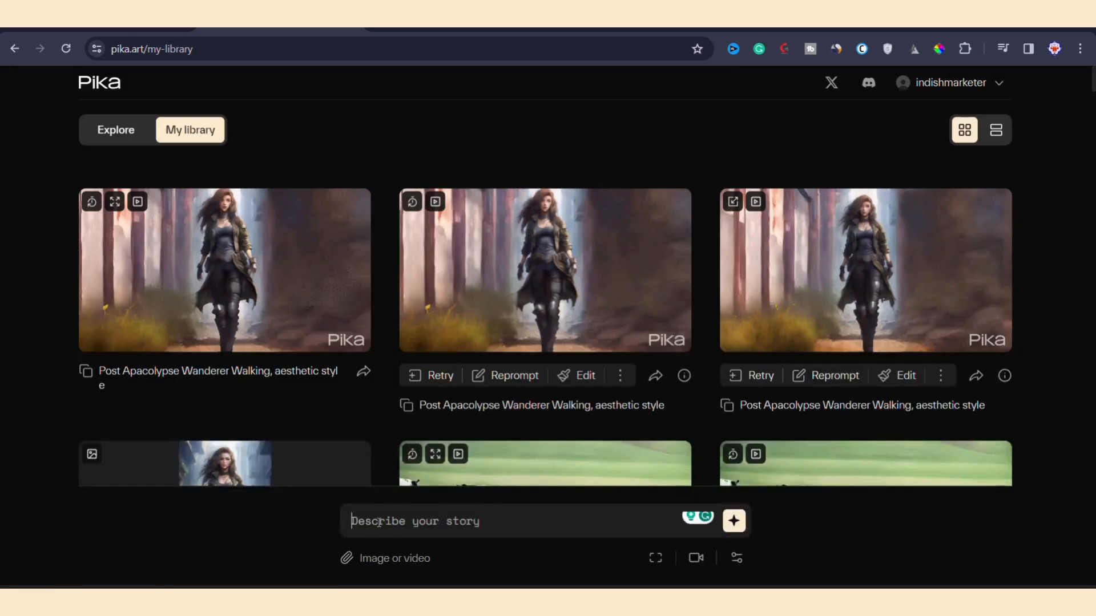
Step: In Pika, enter the prompt "Busy city of Los Santos, Video Game, GTA 5 animation style" and attach the downloaded city image
{"action": "key", "text": "ctrl+v"}
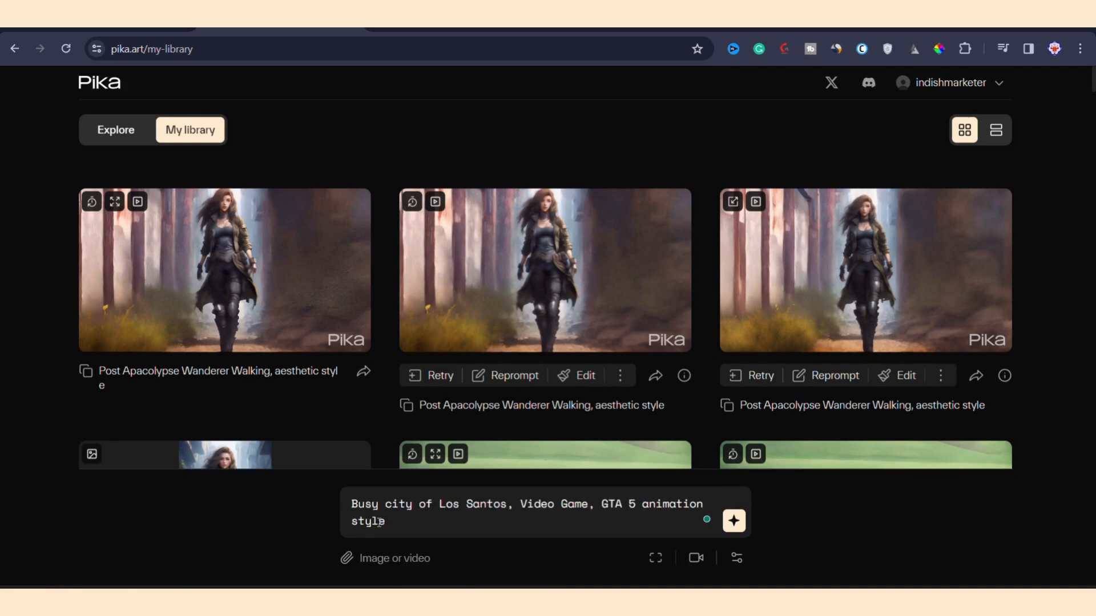
{"action": "left_click", "coordinate": [398, 562]}
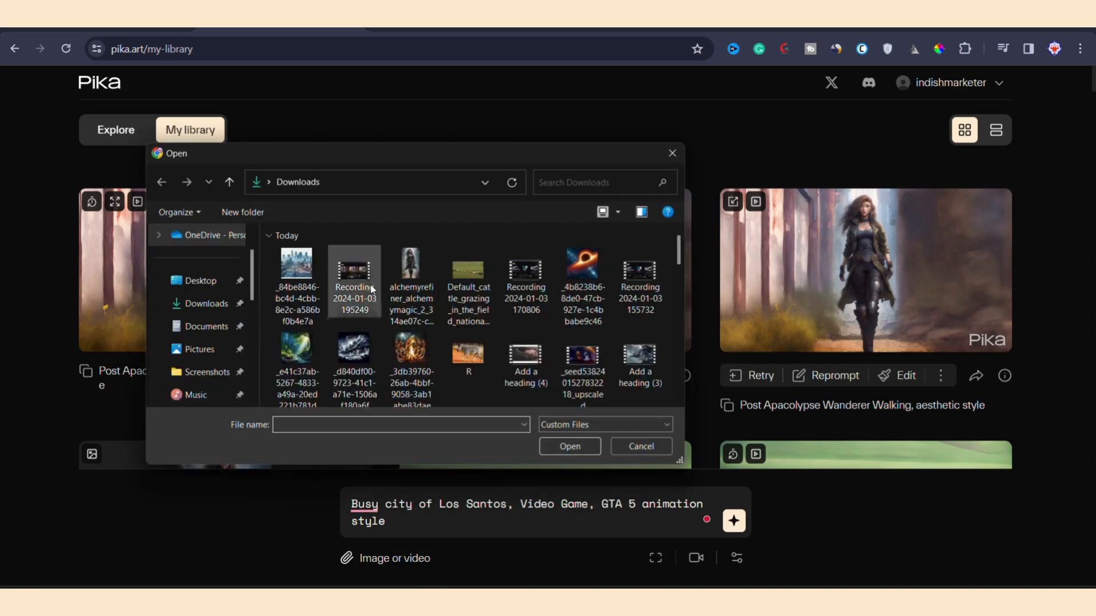
{"action": "left_click", "coordinate": [296, 274]}
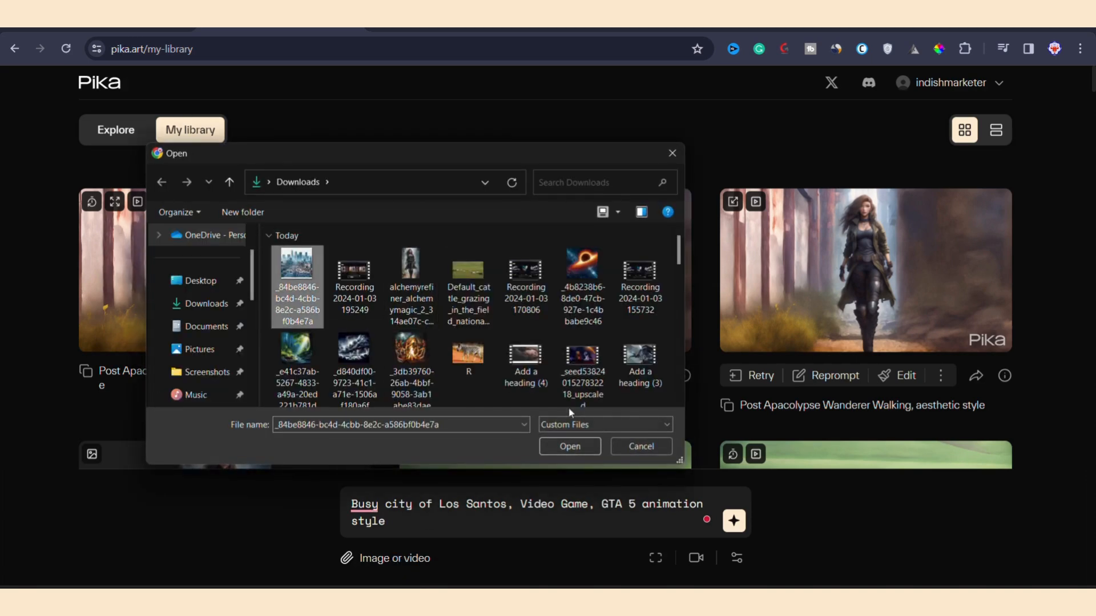
{"action": "left_click", "coordinate": [557, 451]}
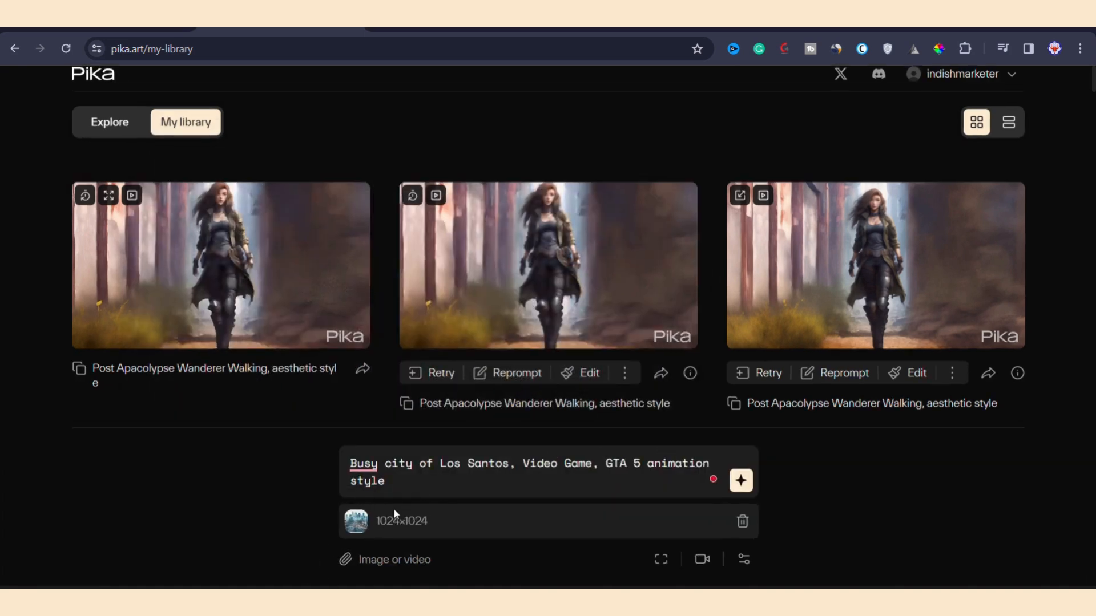
Step: Set the negative prompt to "distort, oversaturated, blurry, deform, bad structure"
{"action": "left_click", "coordinate": [737, 557]}
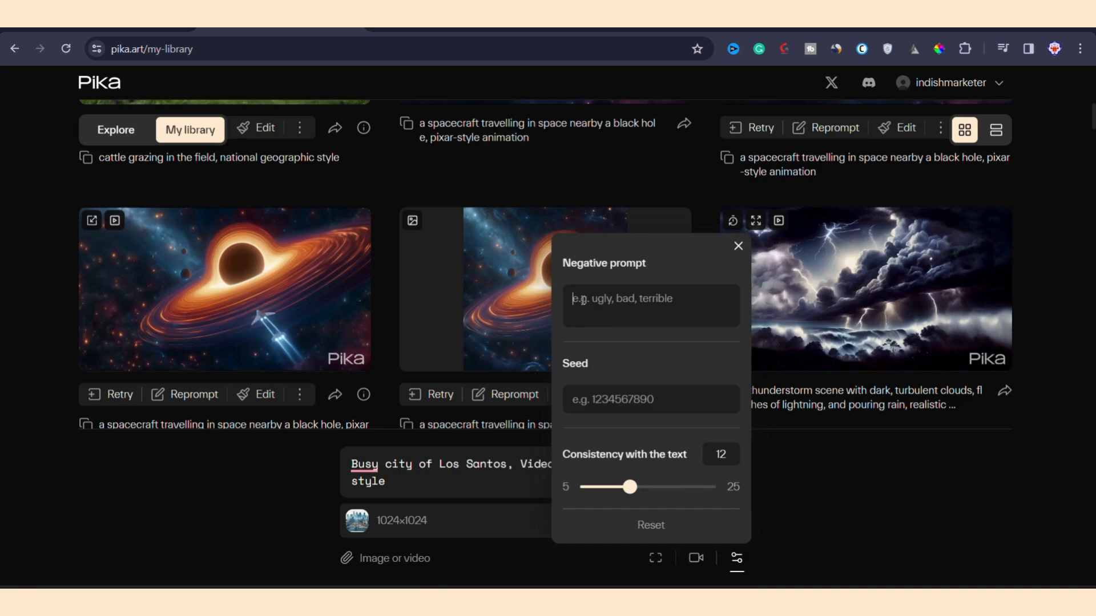
{"action": "type", "text": "distort, oversaturated, blurry, deform, bad structure"}
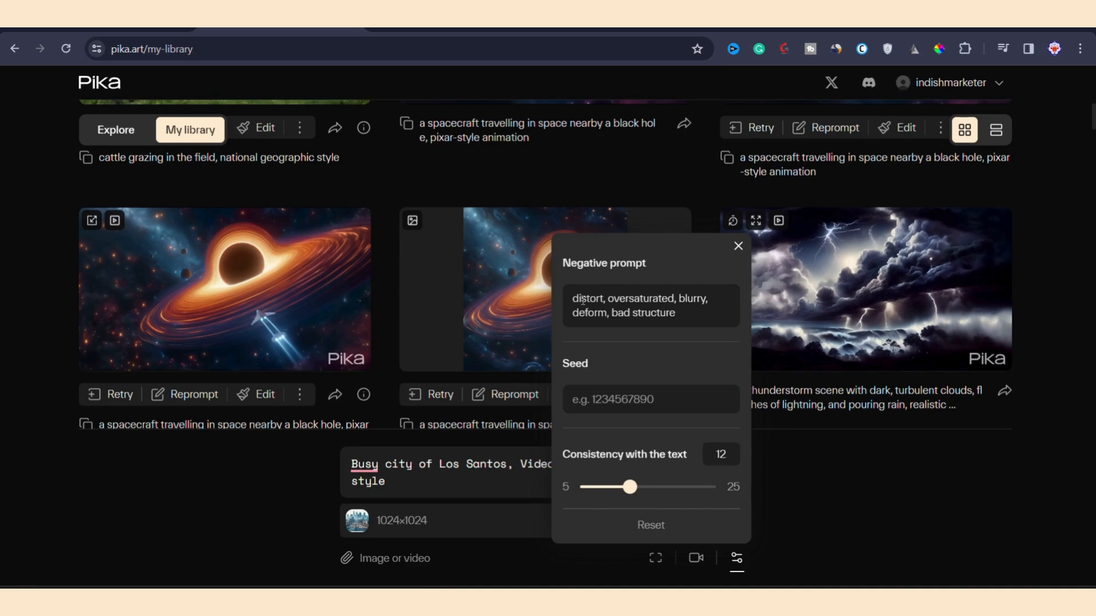
{"action": "left_click", "coordinate": [784, 465]}
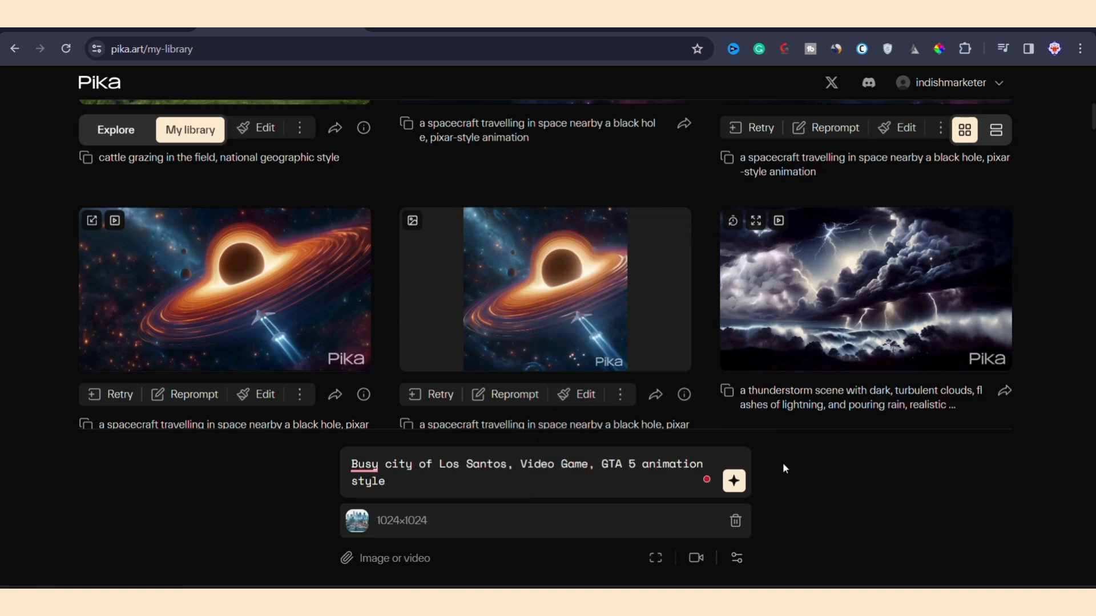
Step: Set the camera motion to rotate counterclockwise and tilt down, and generate the video
{"action": "left_click", "coordinate": [695, 557]}
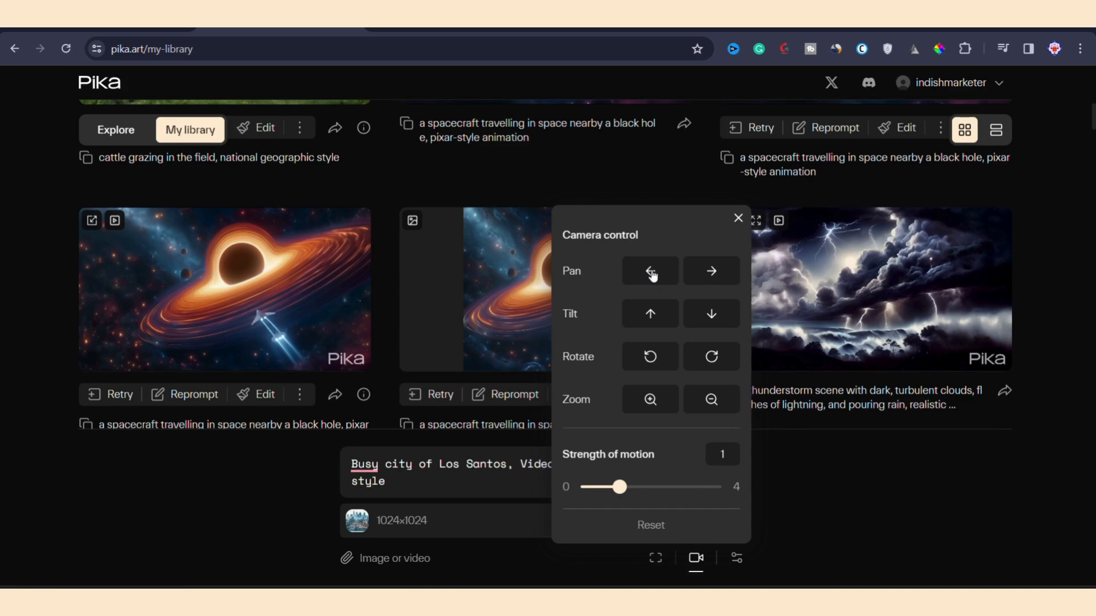
{"action": "left_click", "coordinate": [651, 359]}
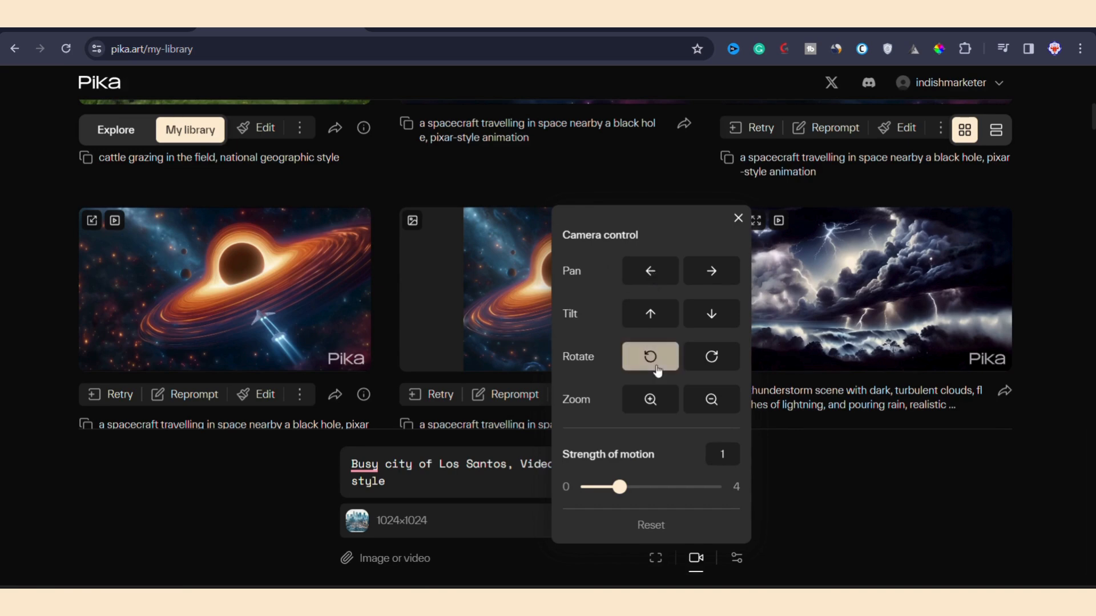
{"action": "left_click", "coordinate": [711, 318]}
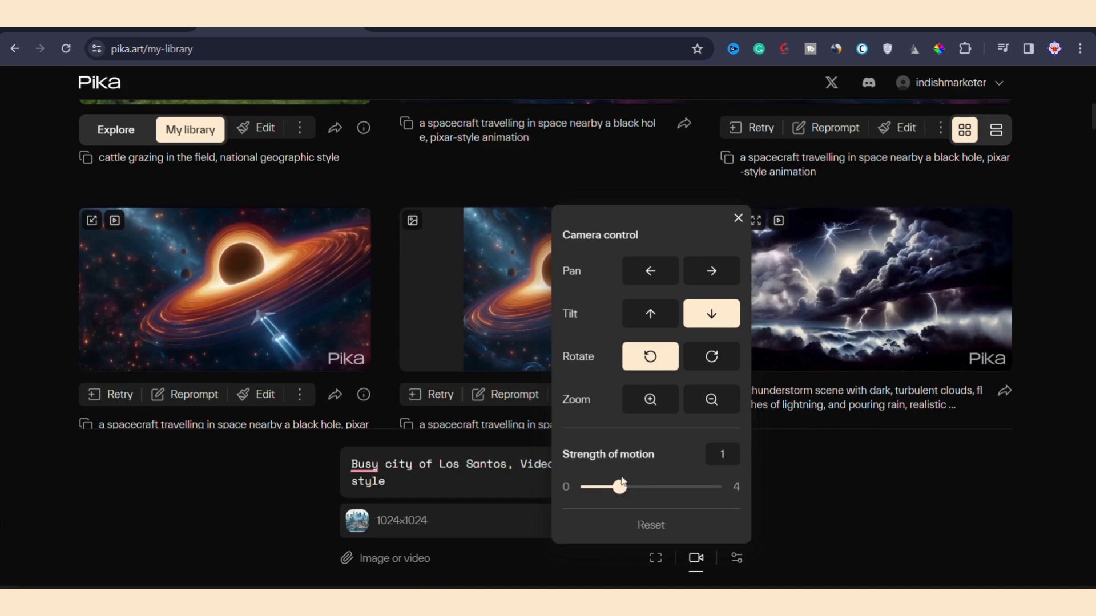
{"action": "left_click", "coordinate": [783, 464]}
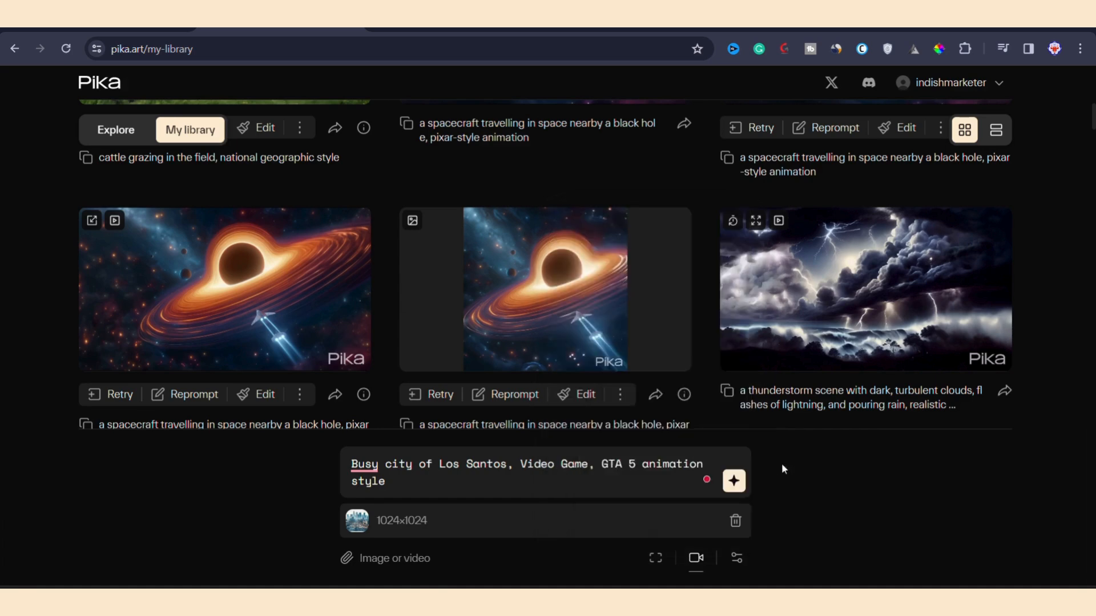
{"action": "left_click", "coordinate": [730, 485]}
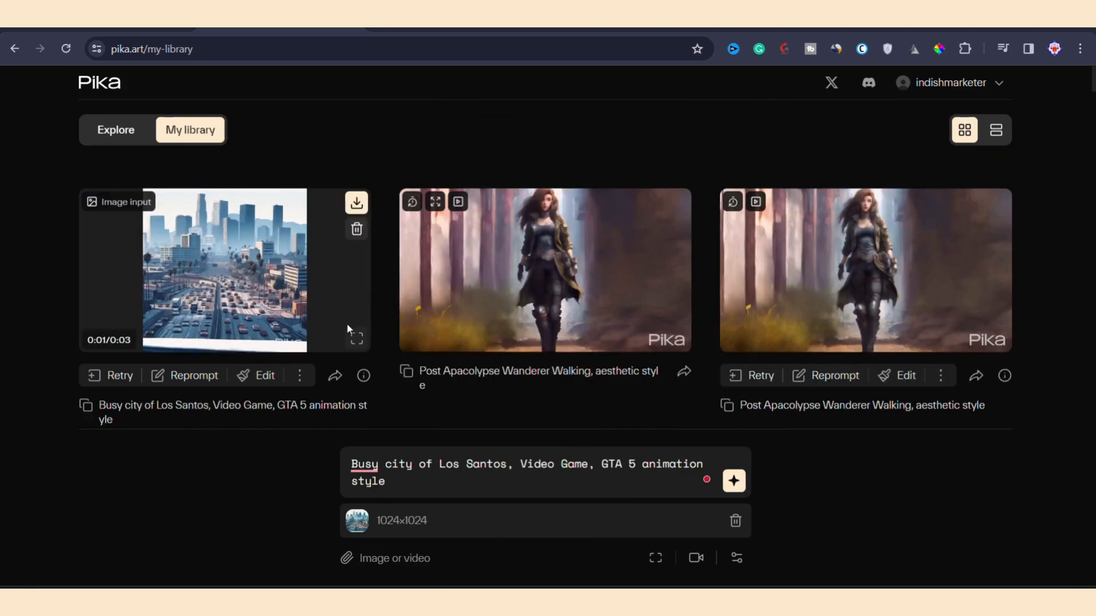
Step: View the generated Los Santos video enlarged and delete it from the library
{"action": "left_click", "coordinate": [355, 340]}
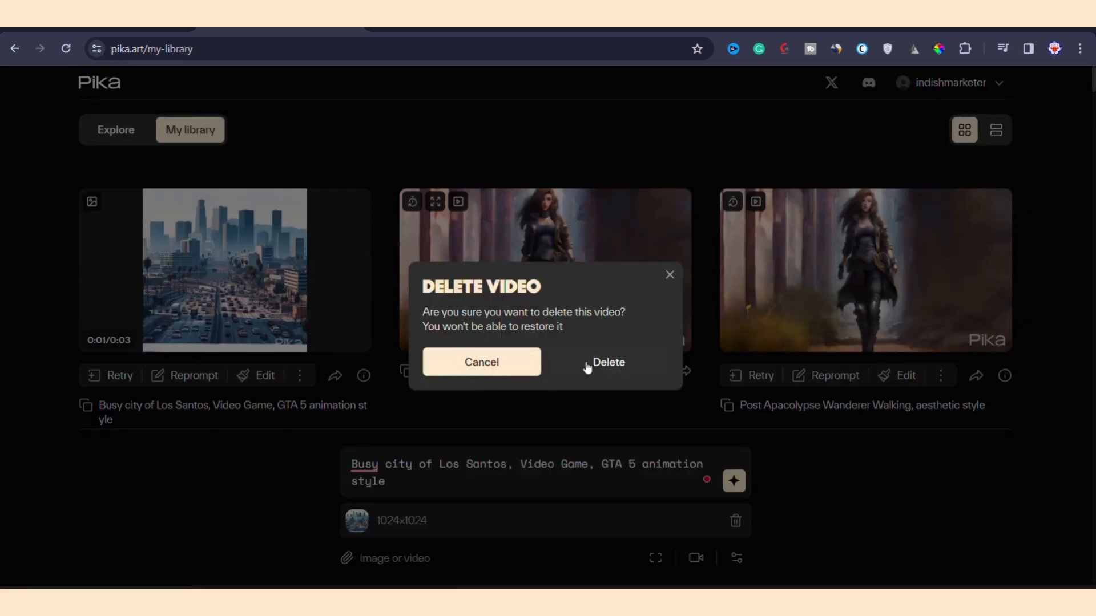
{"action": "left_click", "coordinate": [601, 366]}
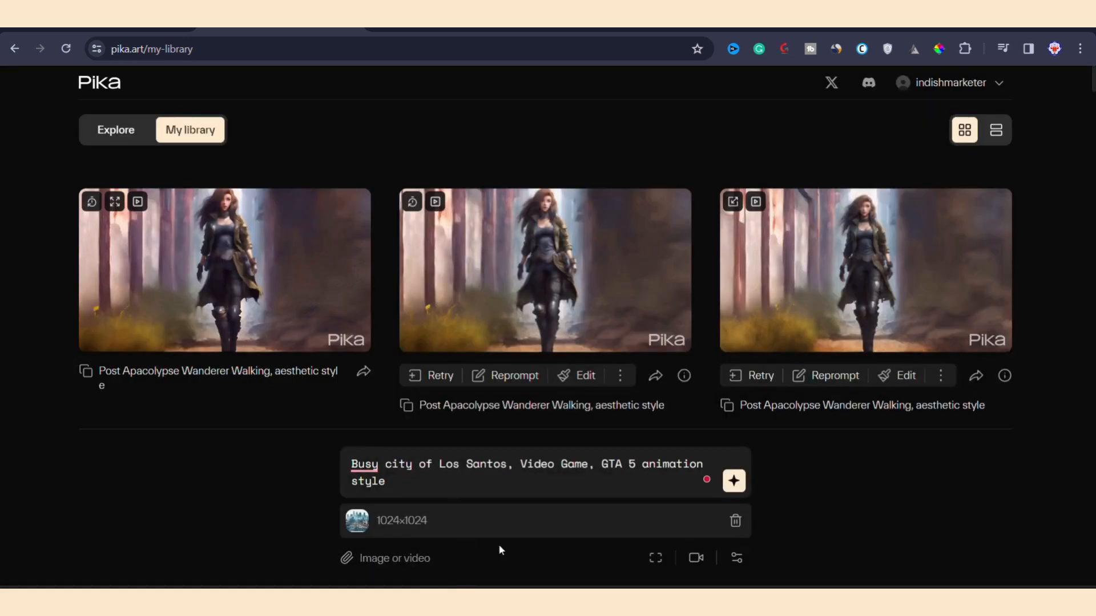
Step: Check the negative prompt, turn off the downward tilt and add zoom in to the camera motion, and generate the video again
{"action": "left_click", "coordinate": [737, 558]}
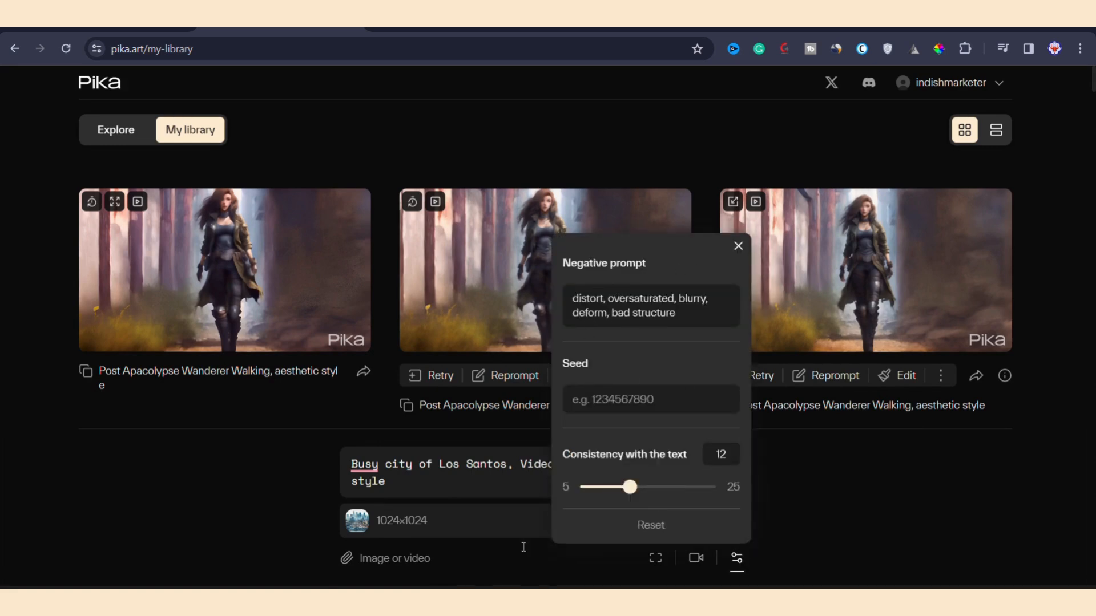
{"action": "left_click", "coordinate": [802, 492]}
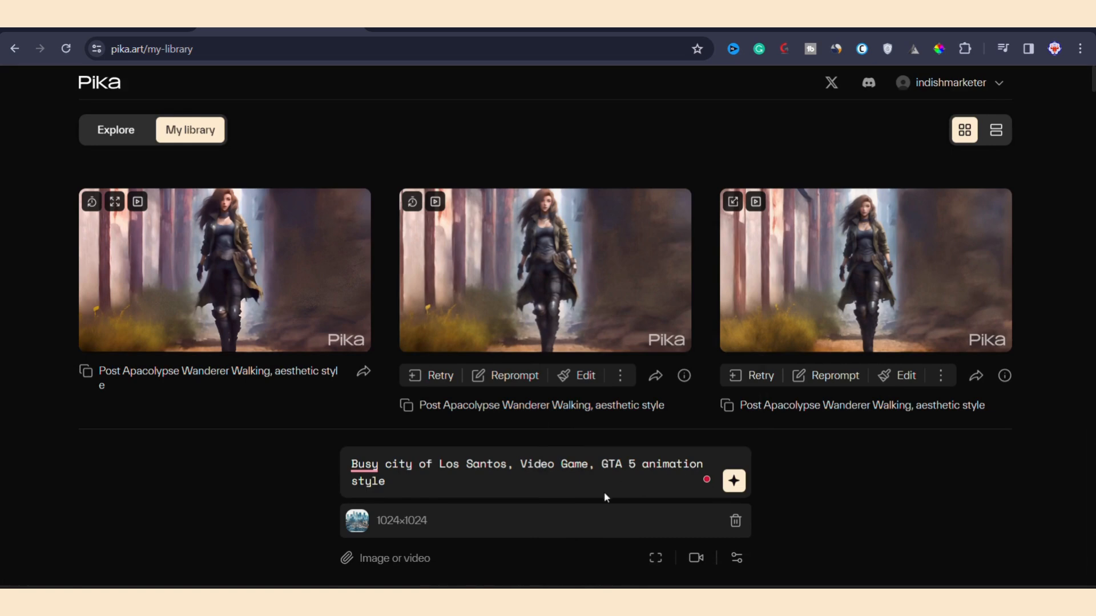
{"action": "left_click", "coordinate": [696, 559]}
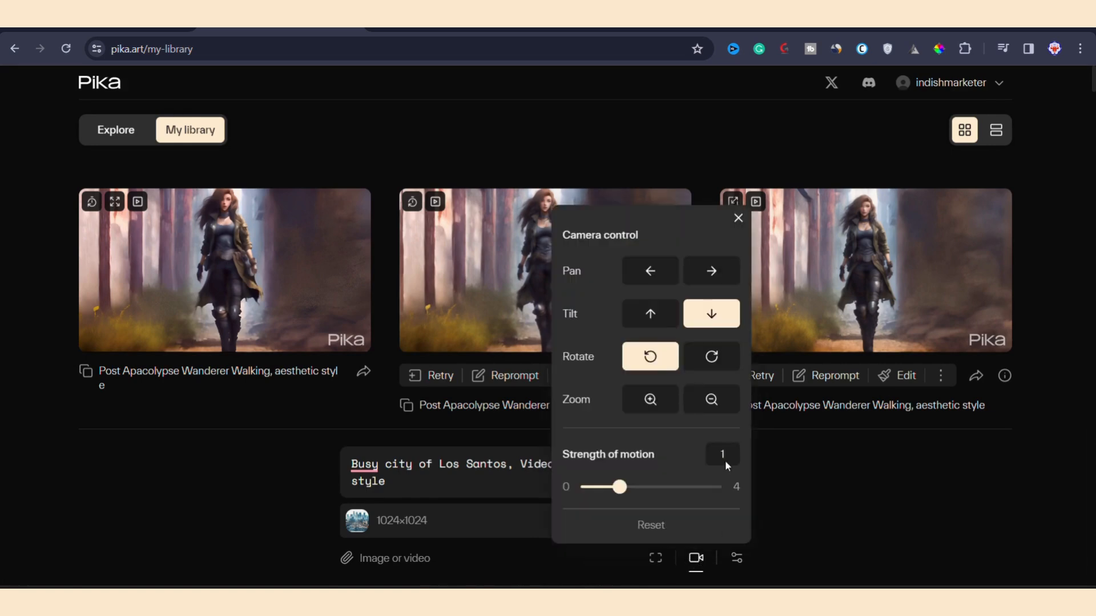
{"action": "left_click", "coordinate": [709, 324]}
{"action": "left_click", "coordinate": [648, 401]}
{"action": "left_click", "coordinate": [756, 520]}
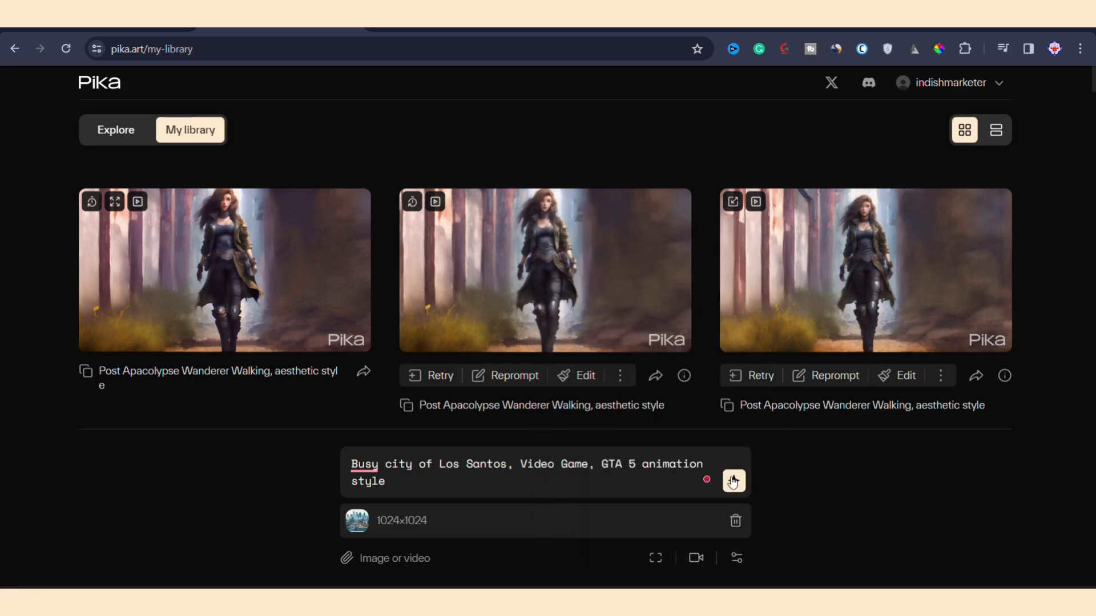
{"action": "left_click", "coordinate": [696, 562]}
{"action": "left_click", "coordinate": [734, 483]}
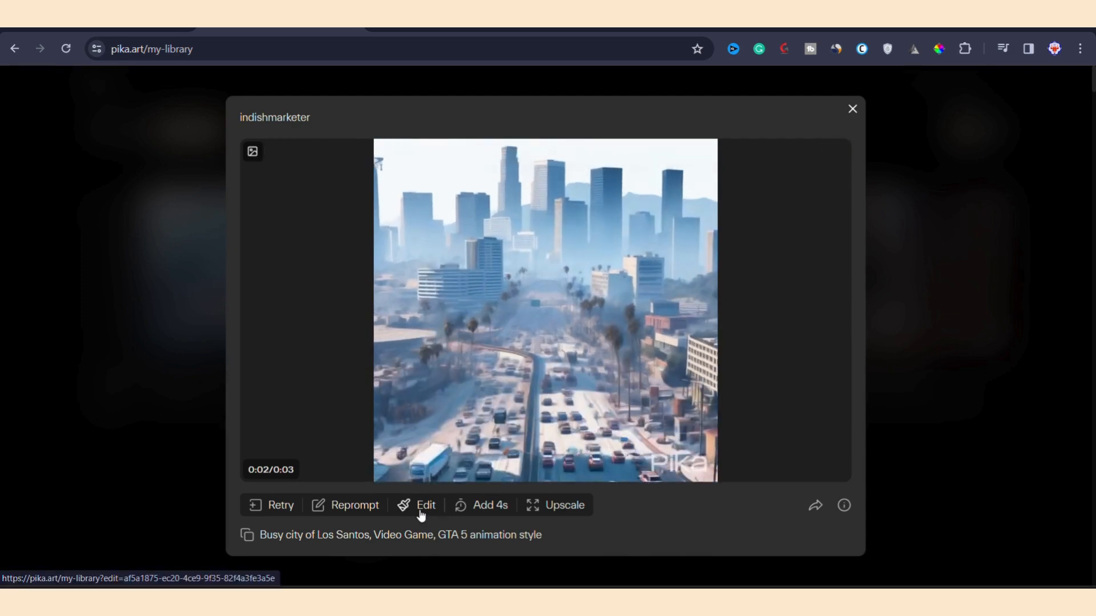
Step: Expand the canvas of the new city video to 16:9, generate the expanded version and close the canvas editor
{"action": "left_click", "coordinate": [421, 511]}
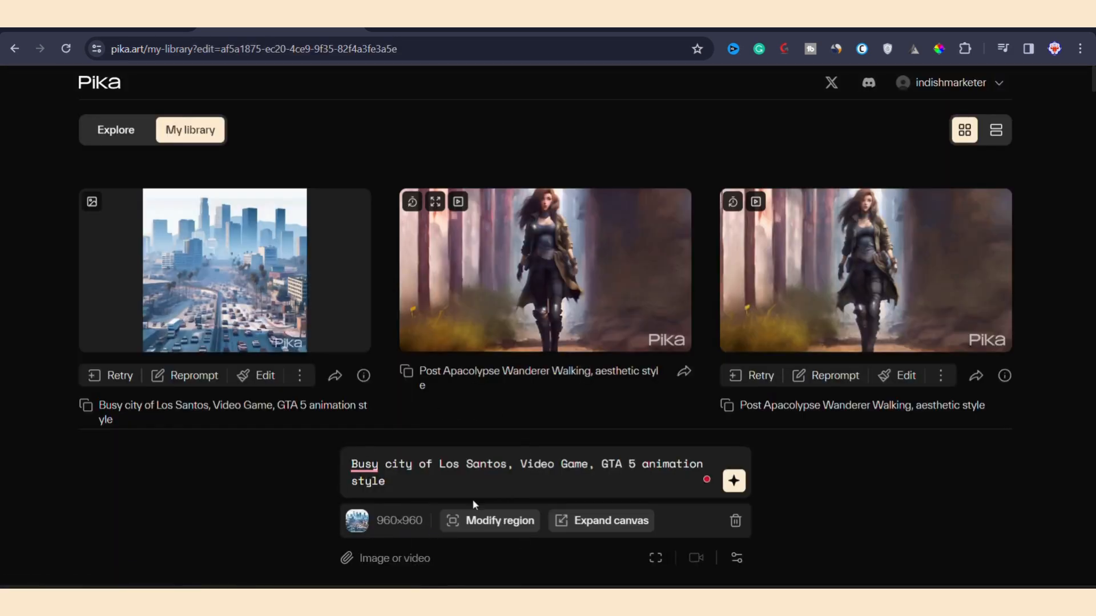
{"action": "left_click", "coordinate": [577, 526]}
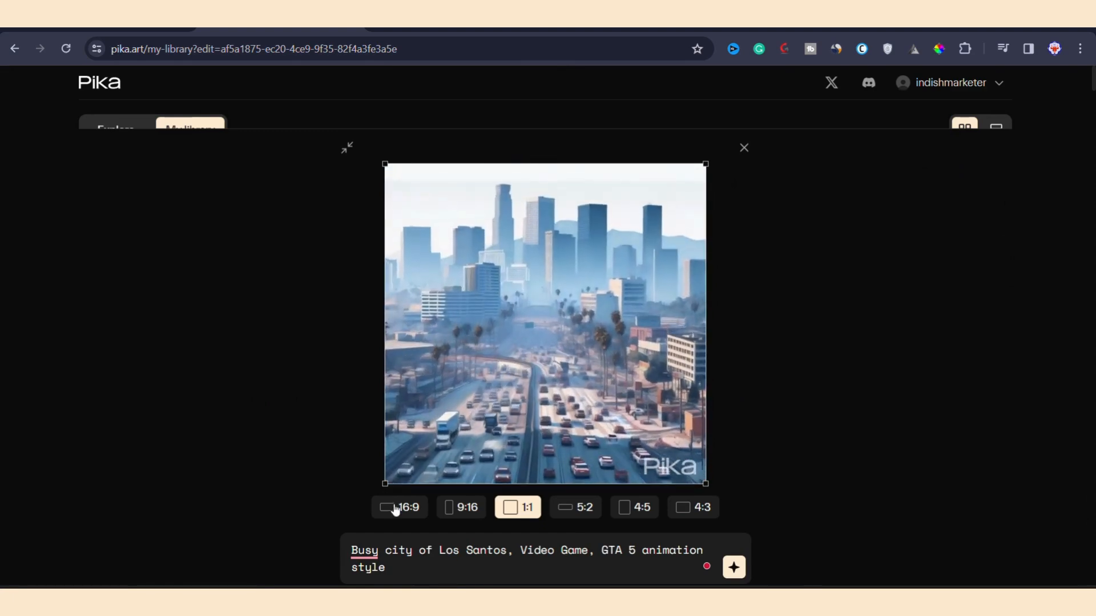
{"action": "left_click", "coordinate": [394, 508]}
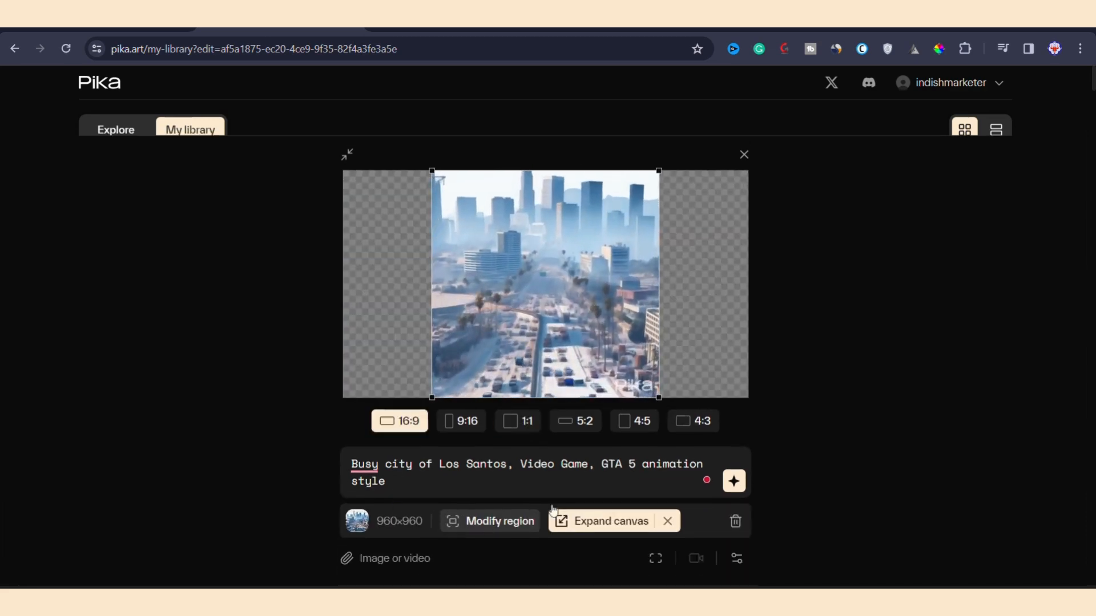
{"action": "left_click", "coordinate": [737, 558]}
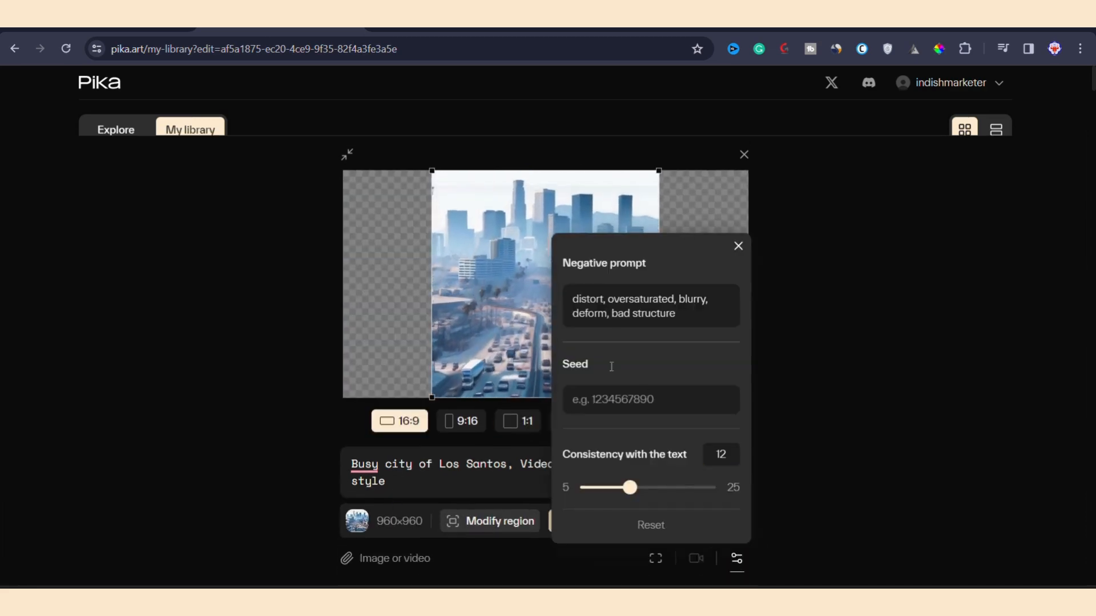
{"action": "left_click", "coordinate": [738, 246]}
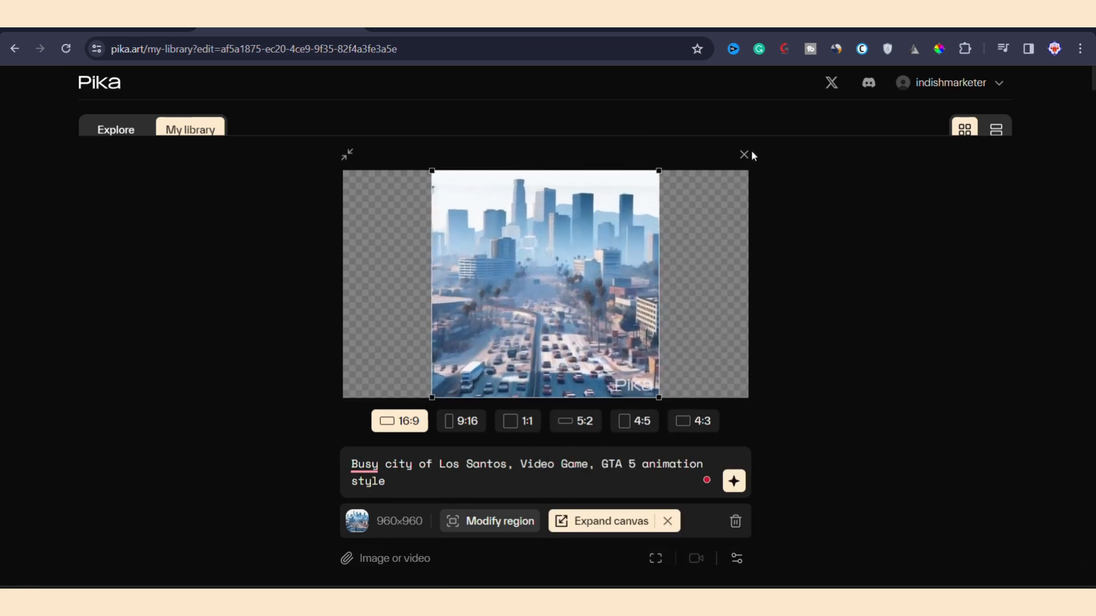
{"action": "left_click", "coordinate": [733, 481]}
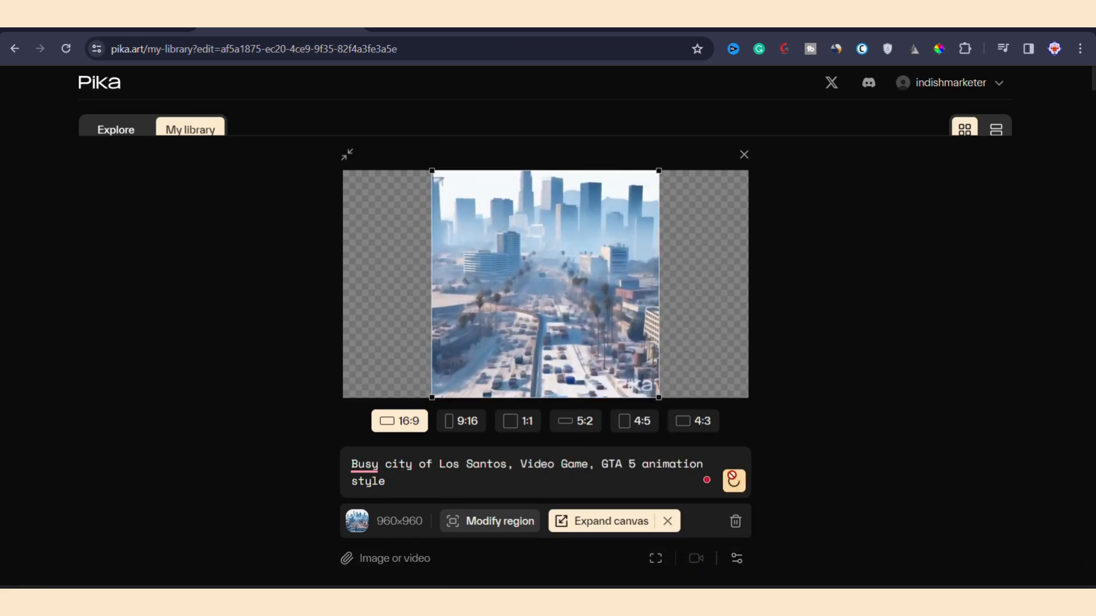
{"action": "left_click", "coordinate": [740, 161]}
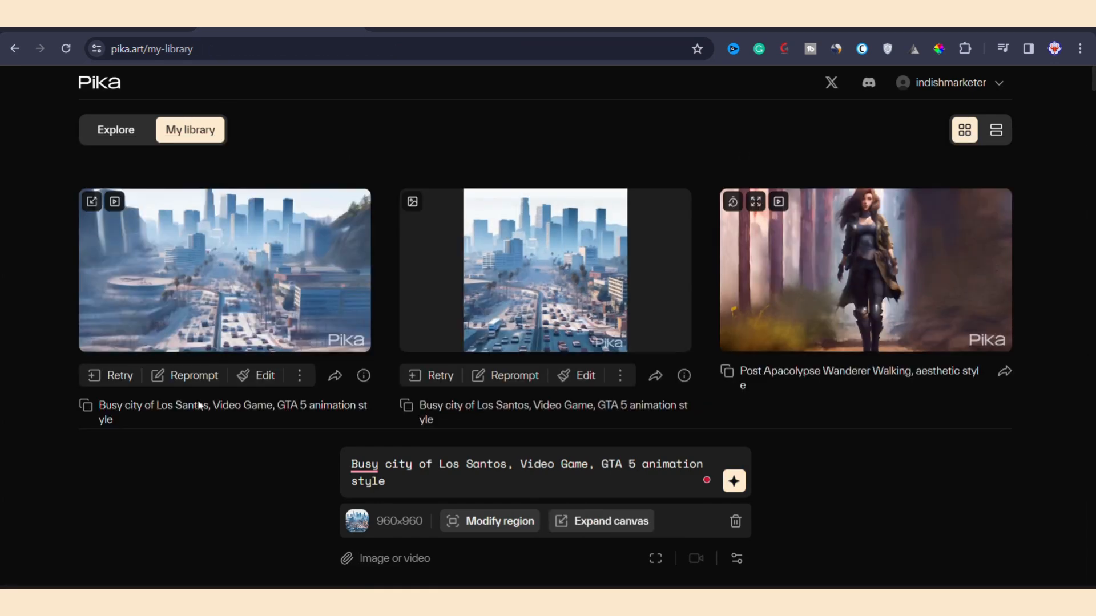
Step: View the expanded widescreen city video enlarged and start extending it by 4 seconds
{"action": "mouse_move", "coordinate": [285, 284]}
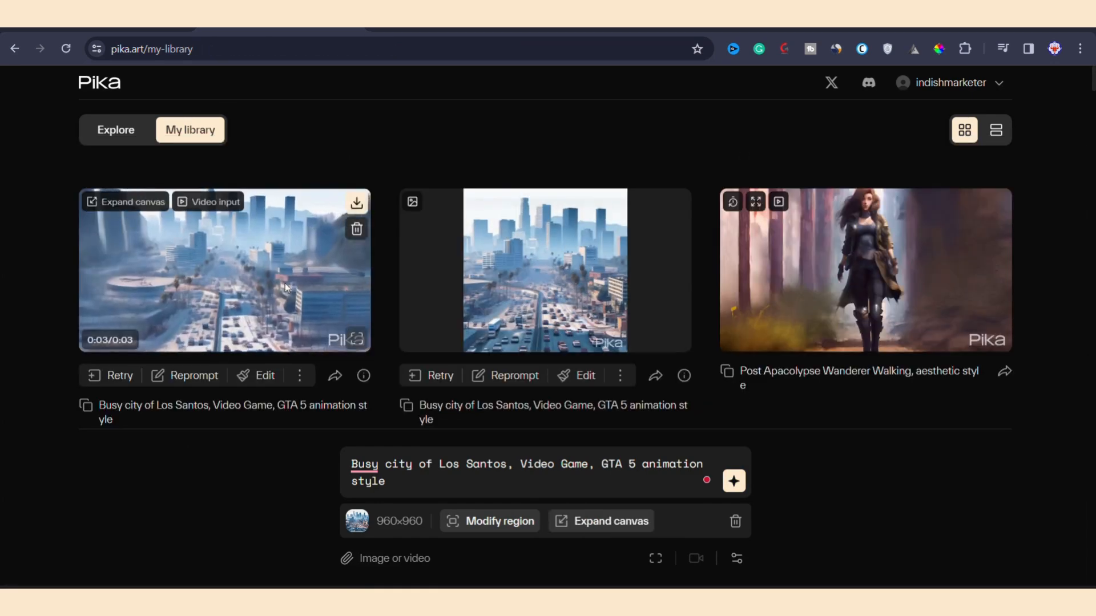
{"action": "left_click", "coordinate": [355, 340]}
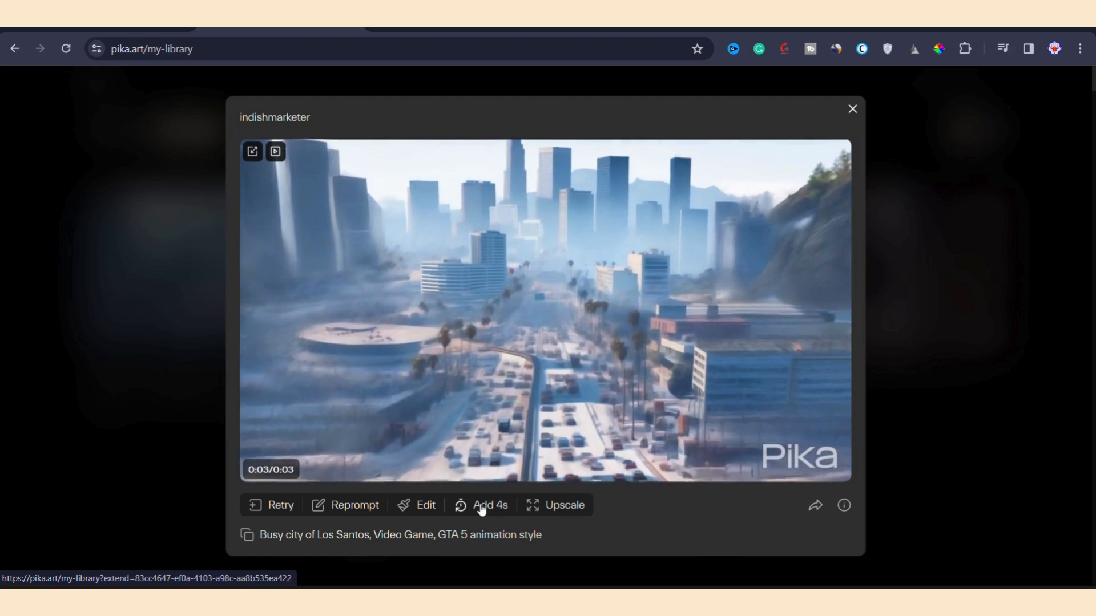
{"action": "left_click", "coordinate": [479, 502]}
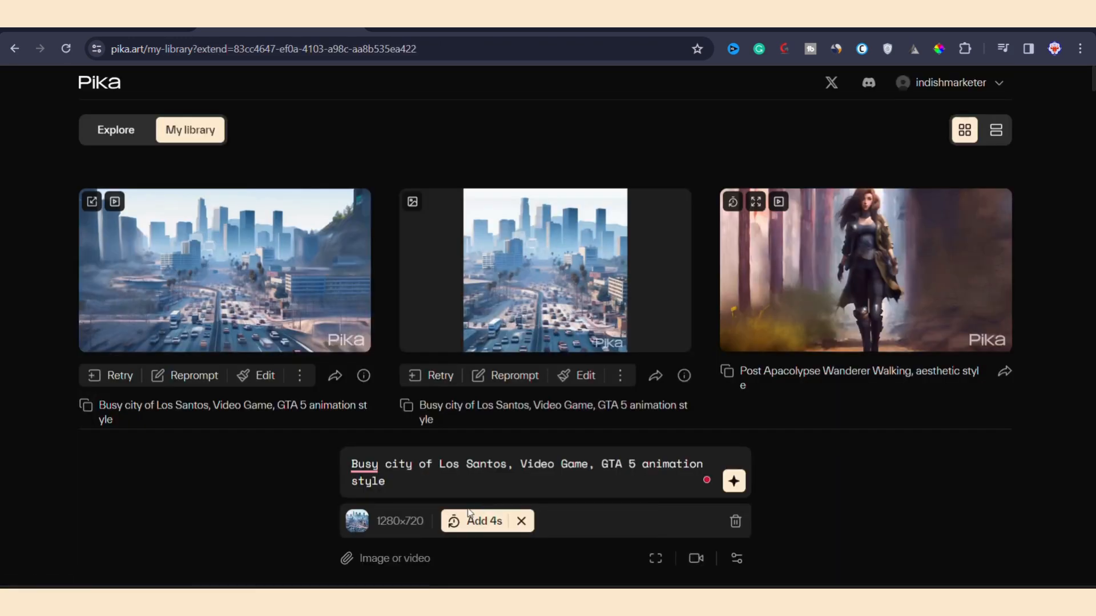
Step: Copy the negative prompt "distort, oversaturated, blurry, deform, bad structure" from the widescreen city video's parameters into the extension's negative prompt
{"action": "left_click", "coordinate": [736, 559]}
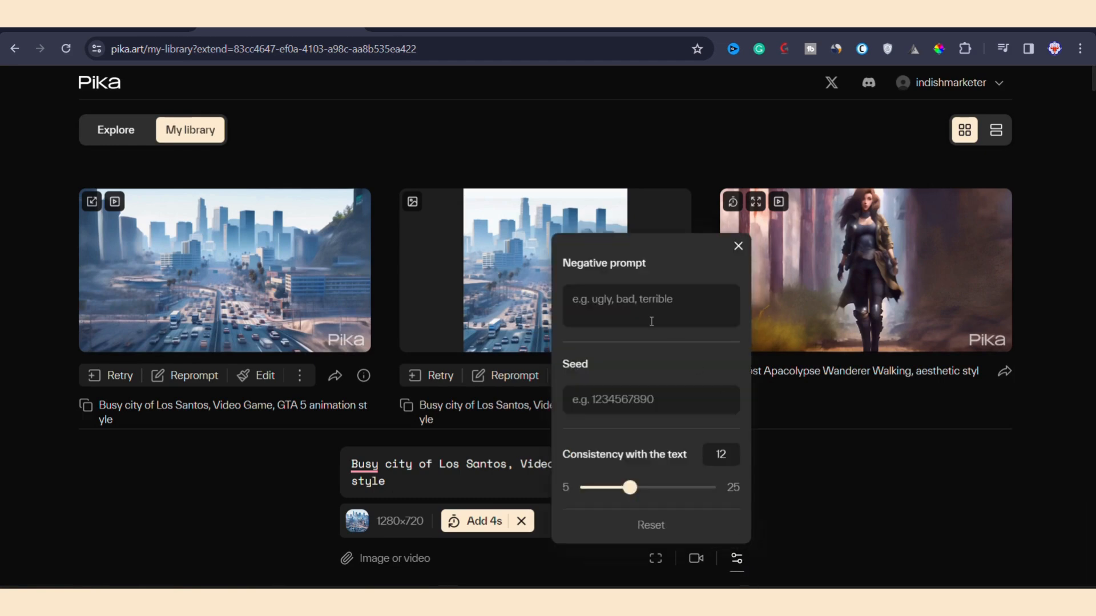
{"action": "left_click", "coordinate": [363, 379]}
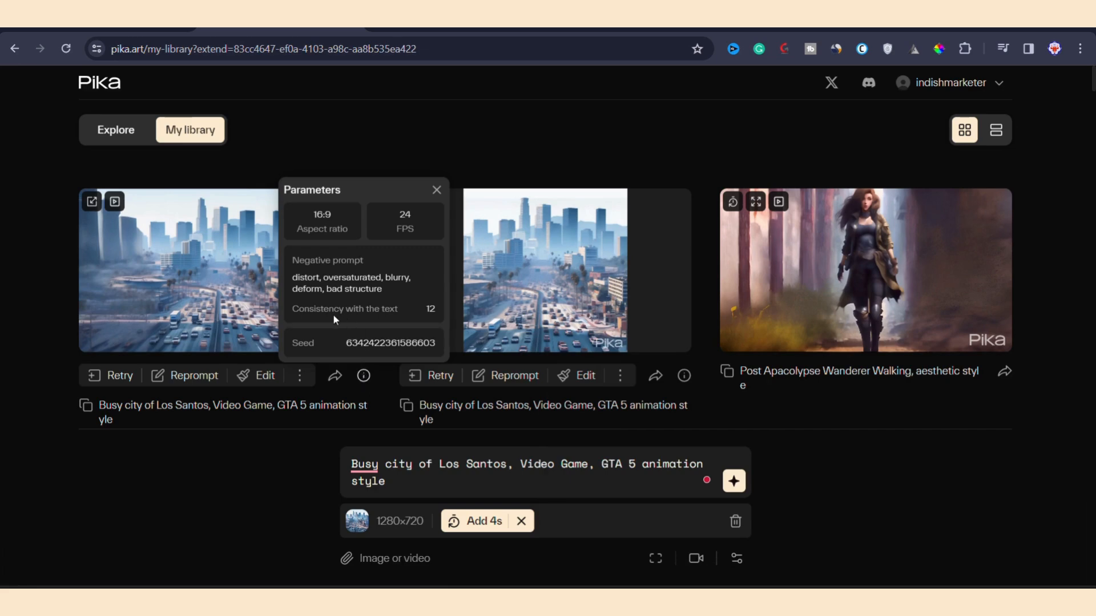
{"action": "left_click_drag", "start_coordinate": [294, 278], "coordinate": [382, 289]}
{"action": "key", "text": "ctrl+c"}
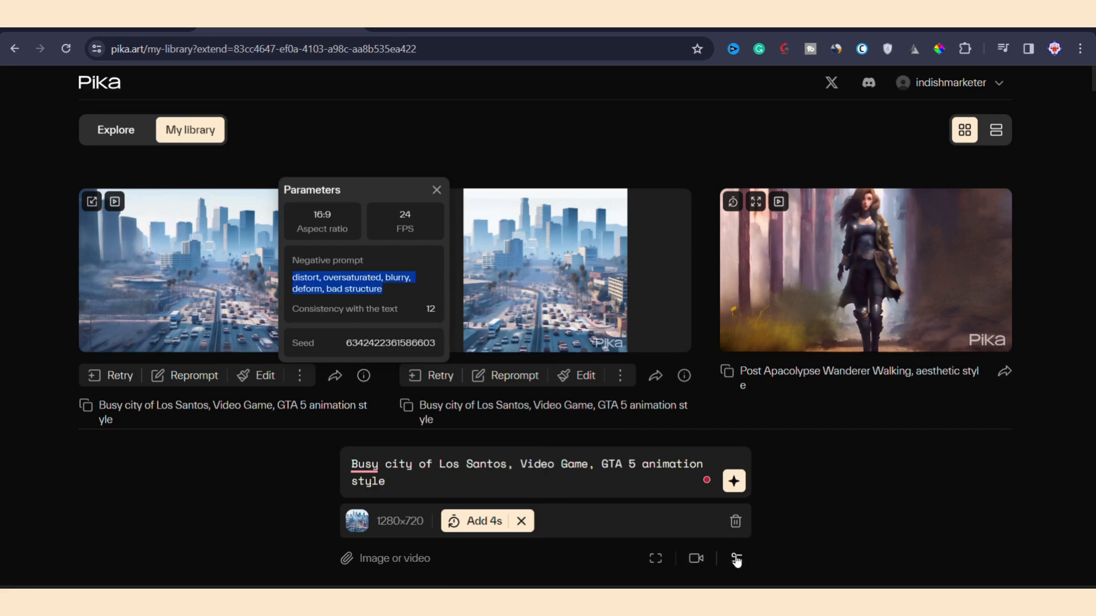
{"action": "left_click", "coordinate": [736, 558]}
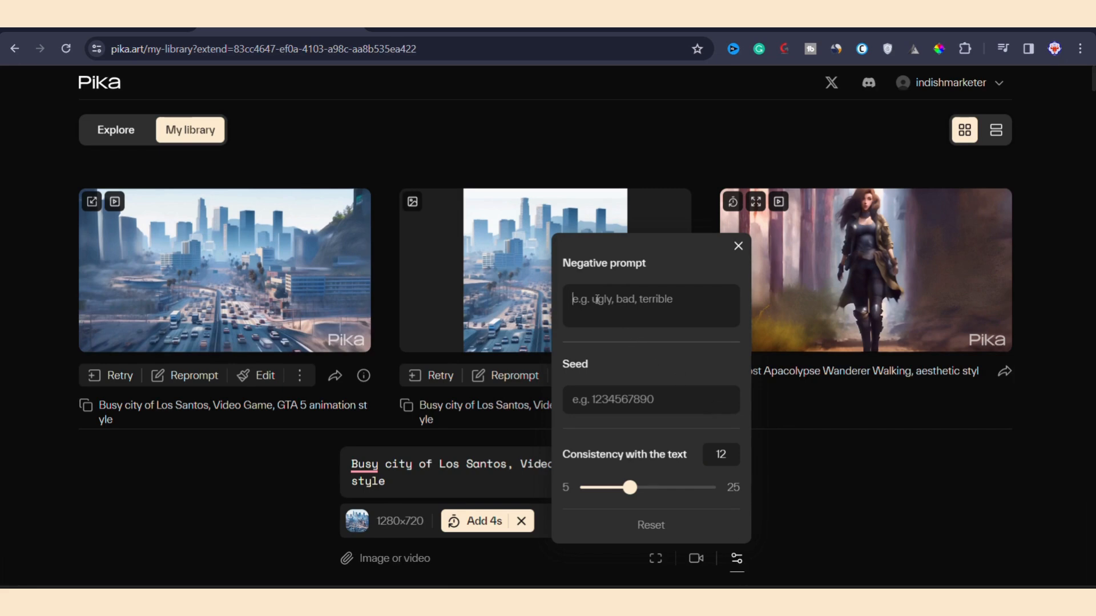
{"action": "key", "text": "ctrl+v"}
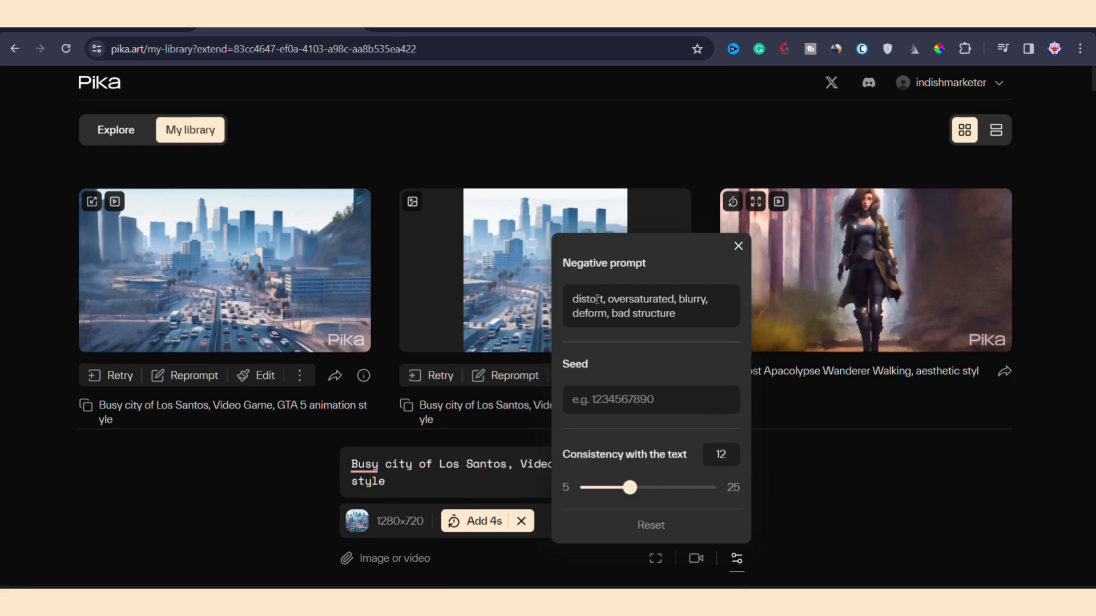
{"action": "left_click", "coordinate": [797, 487]}
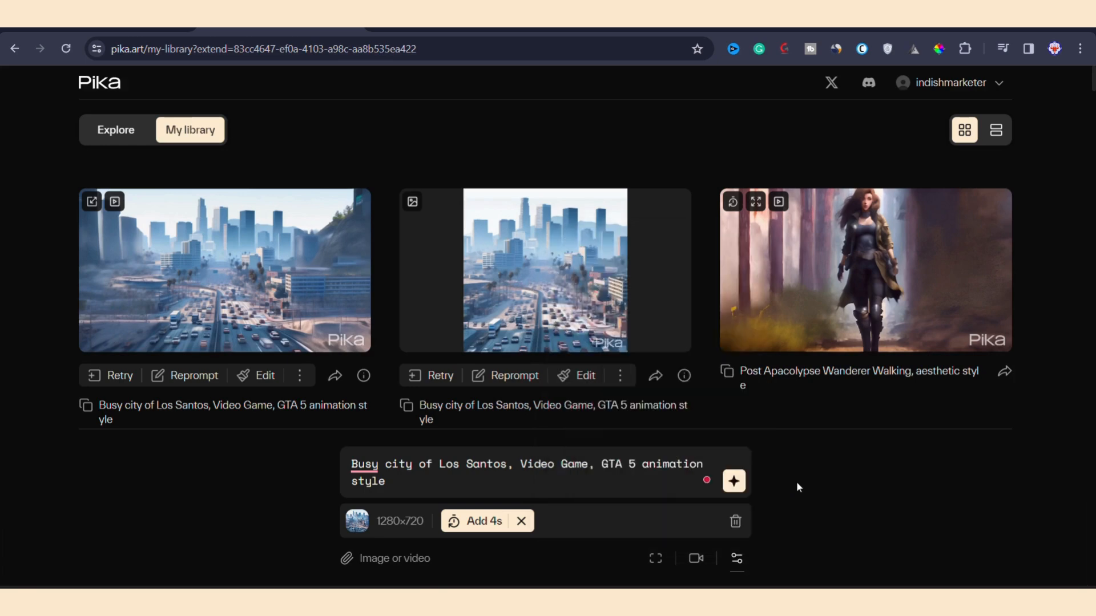
Step: Set the camera motion to zoom in and generate the 4-second extension of the city video
{"action": "left_click", "coordinate": [695, 559]}
{"action": "left_click", "coordinate": [651, 401]}
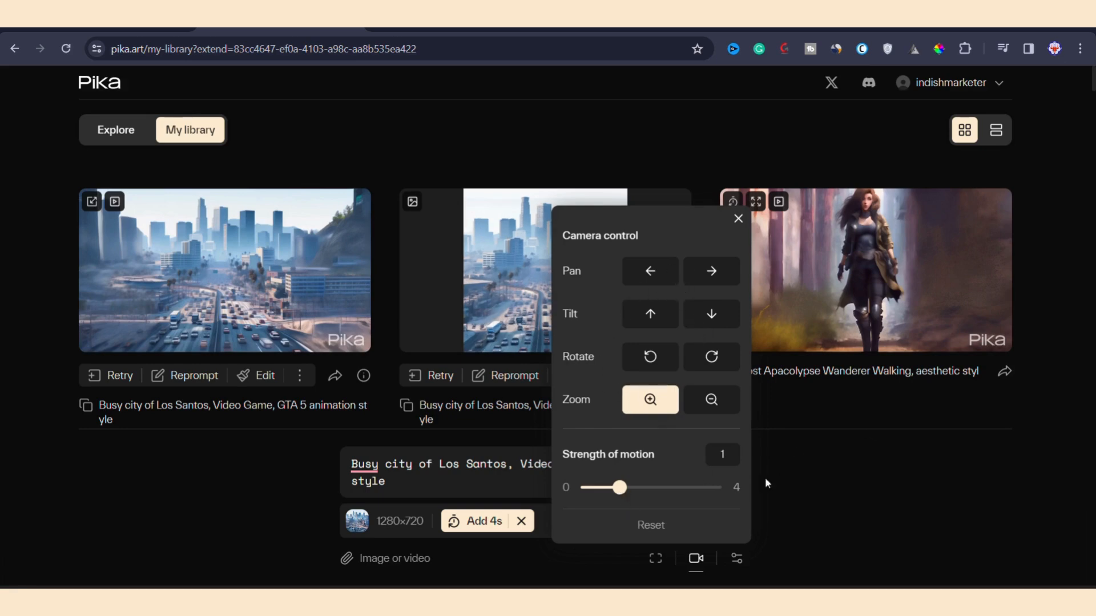
{"action": "left_click", "coordinate": [848, 447]}
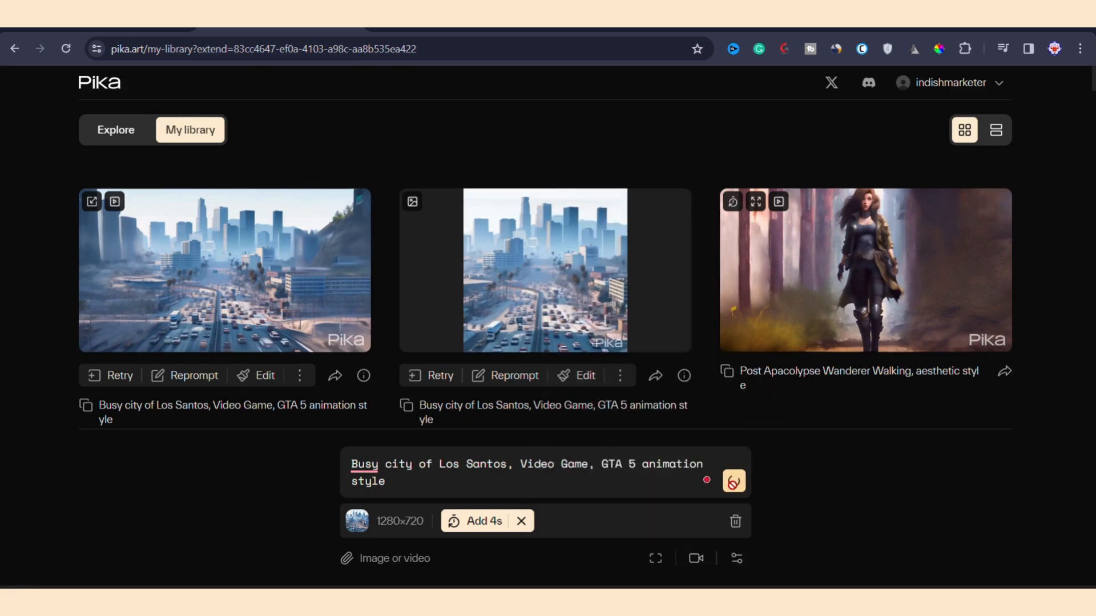
{"action": "left_click", "coordinate": [732, 482]}
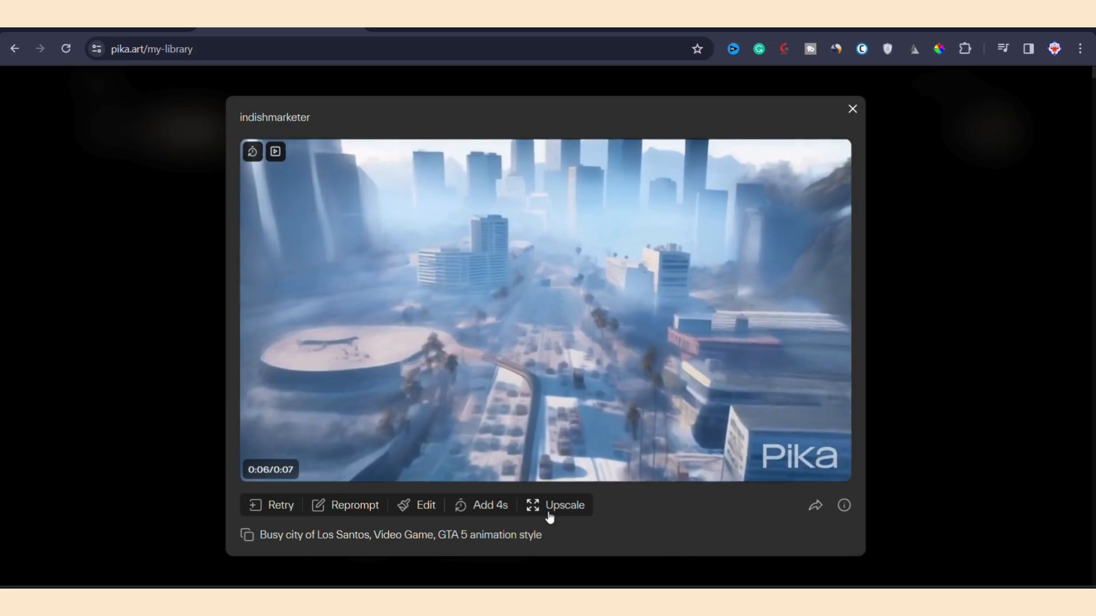
Step: Upscale the extended city video and check it in the library's grid and list layouts
{"action": "left_click", "coordinate": [546, 510]}
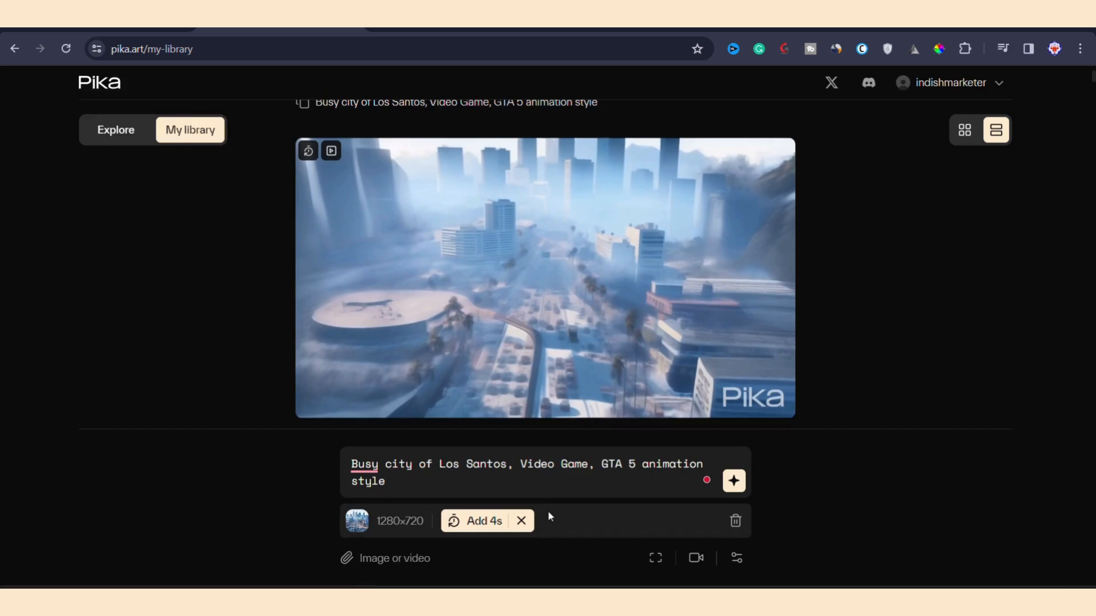
{"action": "scroll", "coordinate": [537, 359], "scroll_direction": "up", "scroll_amount": 1}
{"action": "scroll", "coordinate": [537, 359], "scroll_direction": "up", "scroll_amount": 2}
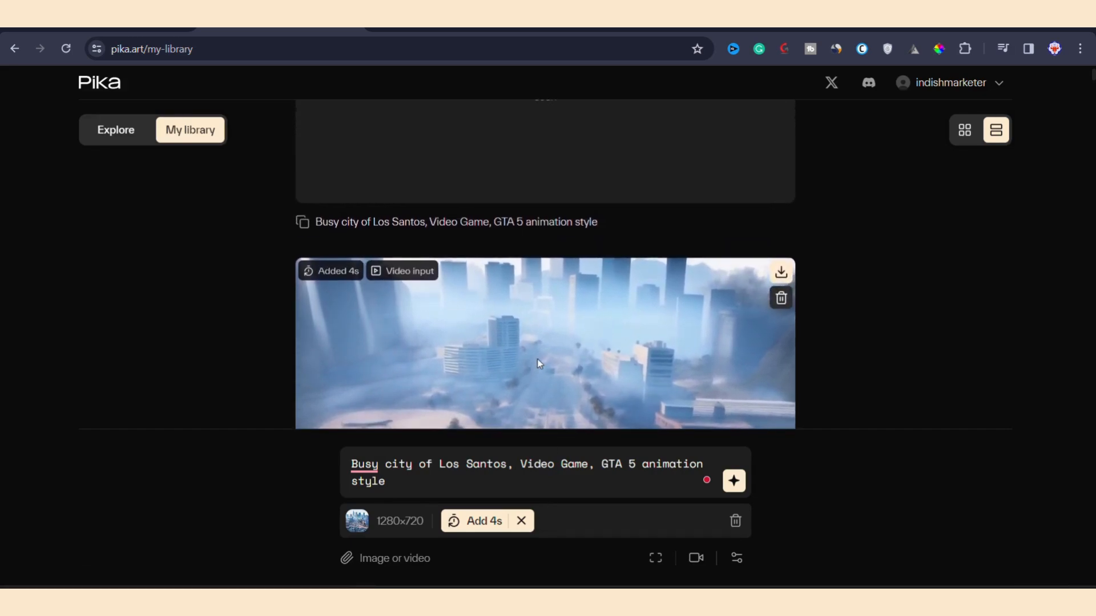
{"action": "scroll", "coordinate": [553, 334], "scroll_direction": "up", "scroll_amount": 2}
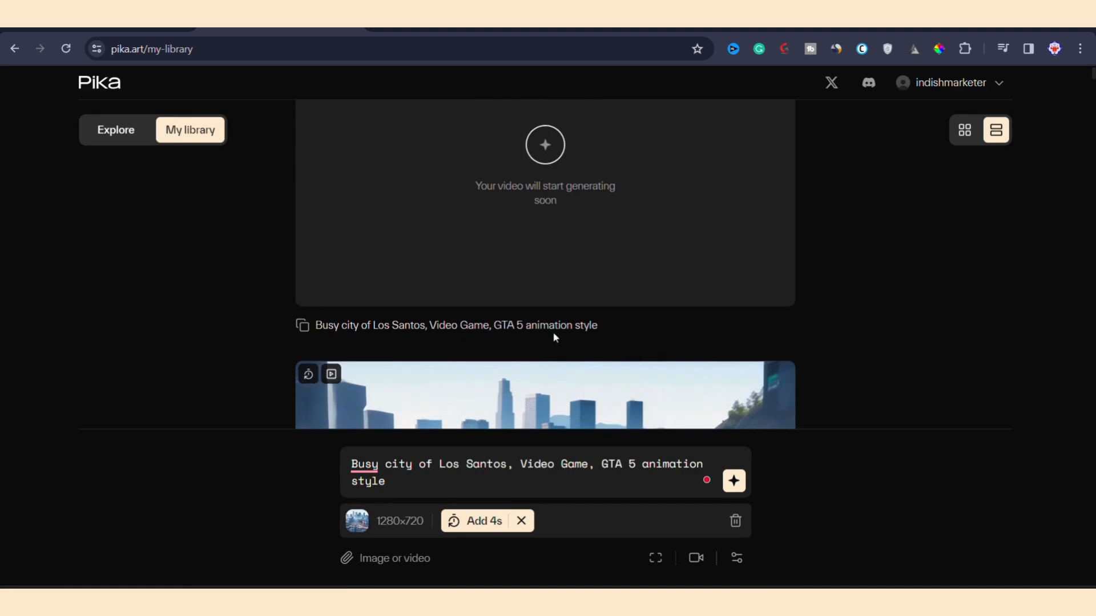
{"action": "left_click", "coordinate": [962, 136]}
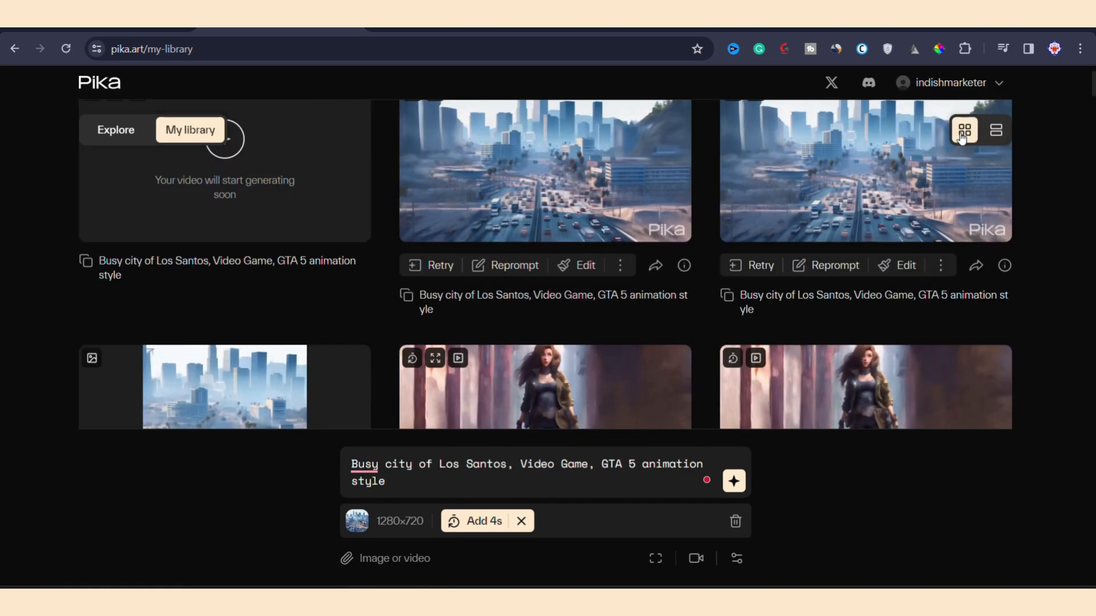
{"action": "left_click", "coordinate": [997, 131]}
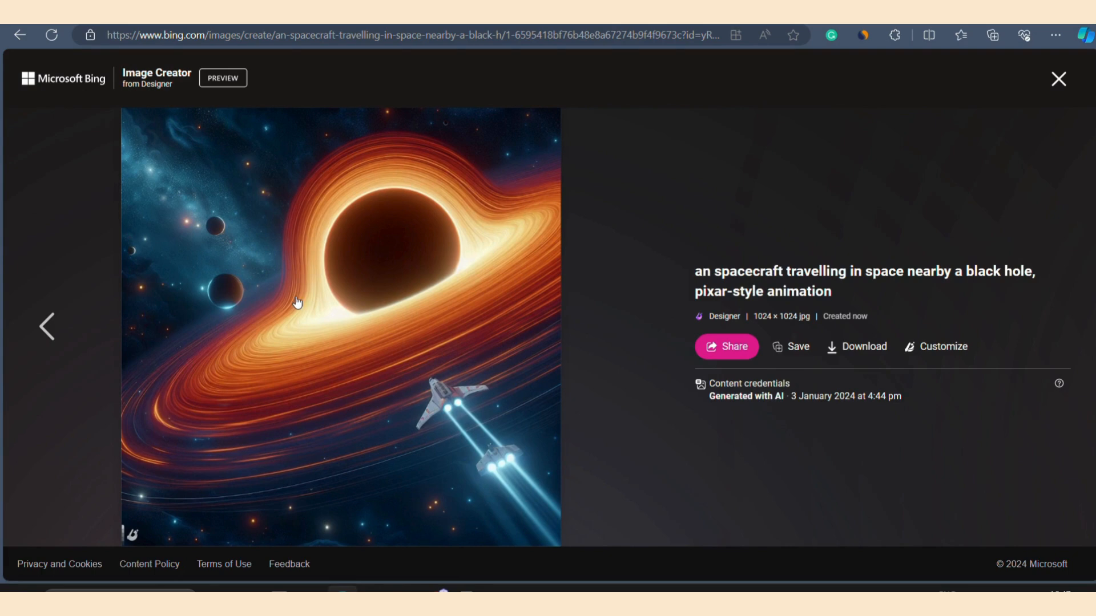
Step: Copy the black hole image's prompt from Bing Image Creator into Pika's video prompt, correcting "an spacecraft" to "a spacecraft"
{"action": "left_click_drag", "start_coordinate": [695, 269], "coordinate": [820, 319]}
{"action": "key", "text": "ctrl+c"}
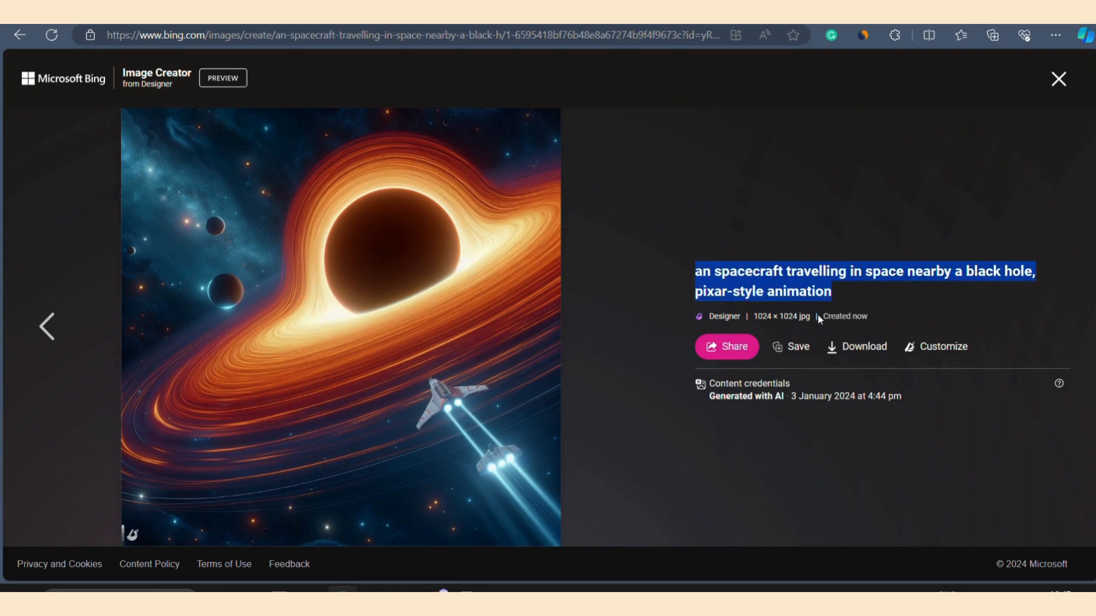
{"action": "left_click", "coordinate": [442, 591]}
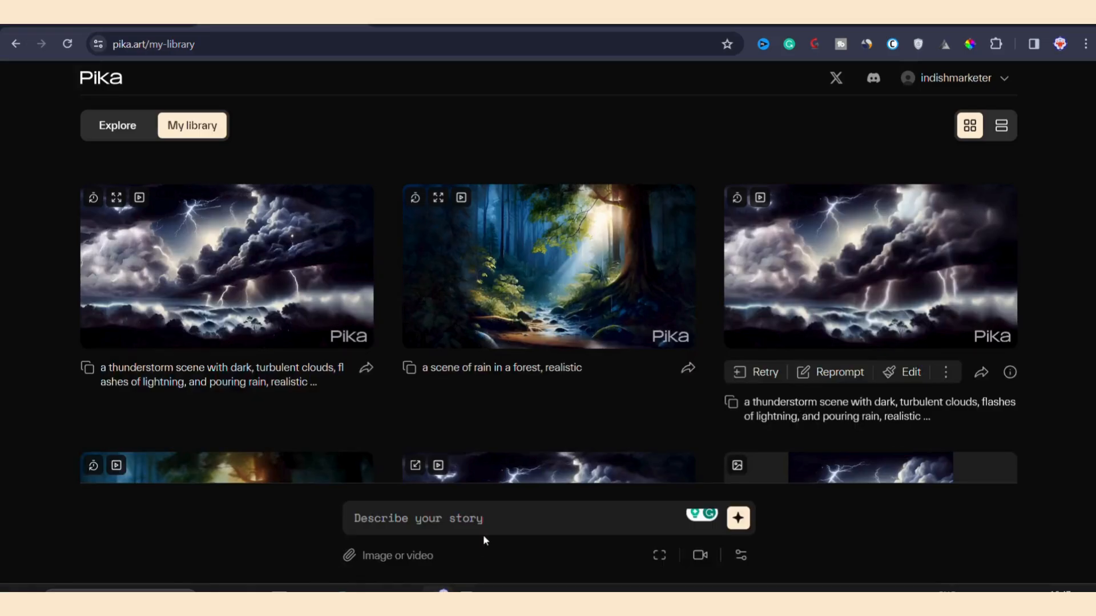
{"action": "key", "text": "ctrl+v"}
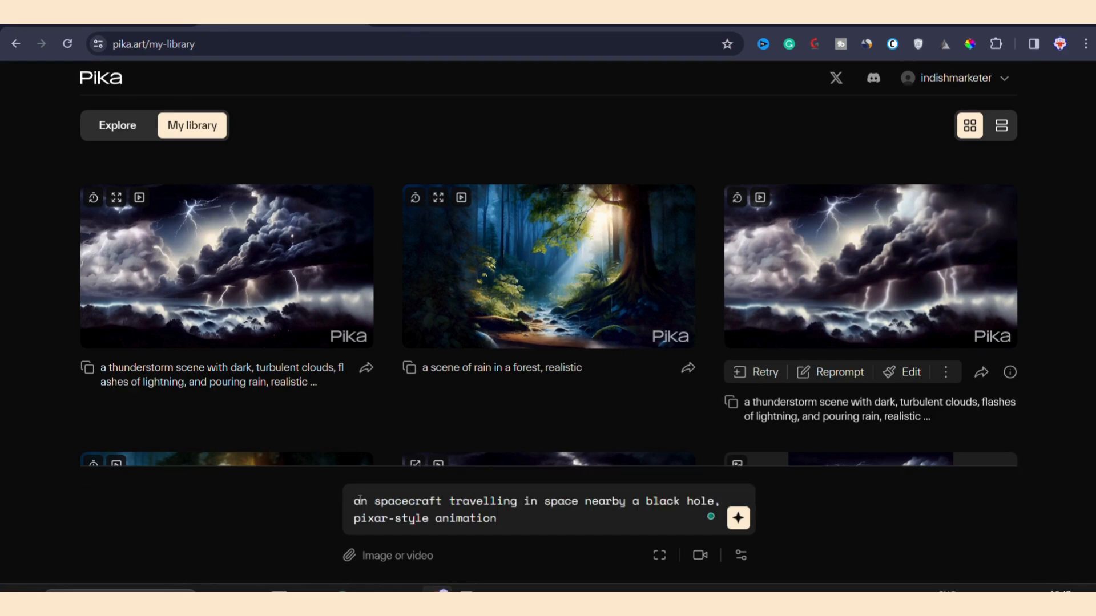
{"action": "left_click", "coordinate": [366, 502]}
{"action": "key", "text": "BackSpace"}
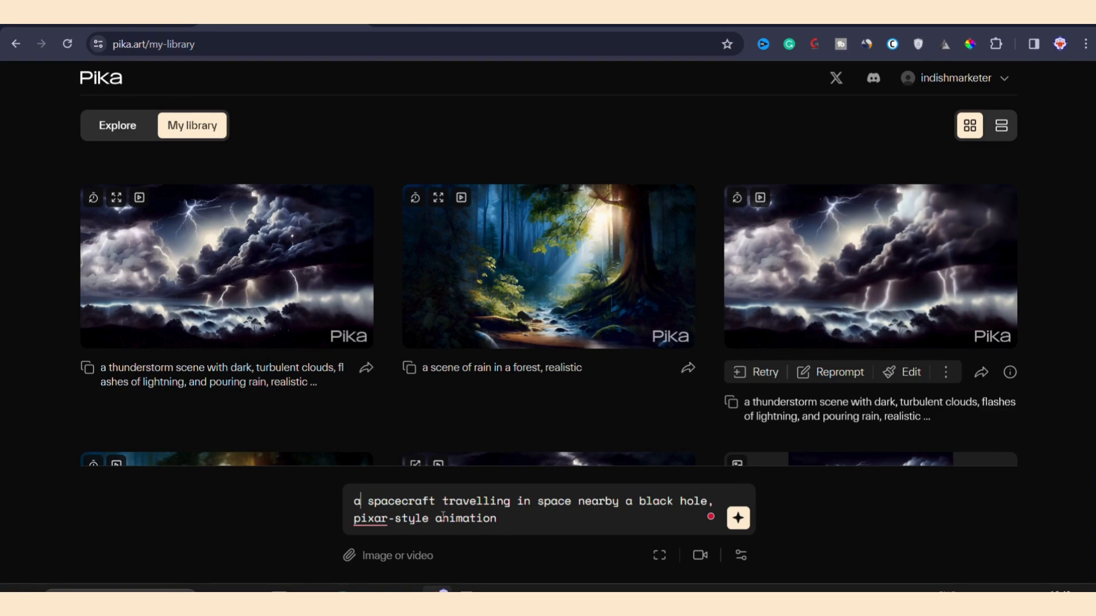
Step: Attach the black hole image from the Downloads folder to the spacecraft prompt
{"action": "left_click", "coordinate": [395, 553]}
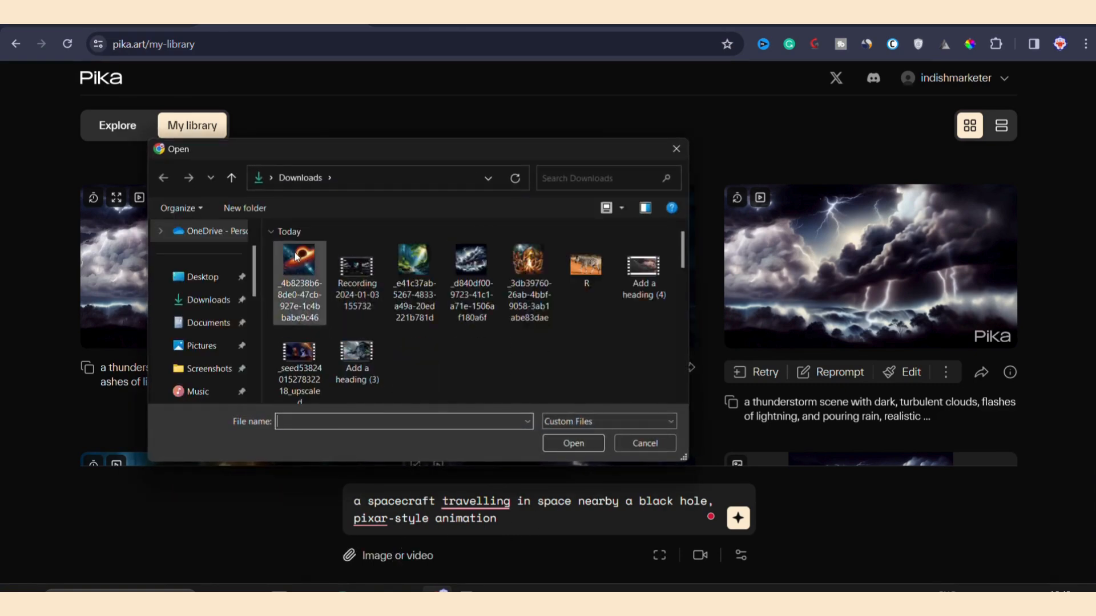
{"action": "left_click", "coordinate": [295, 257]}
{"action": "left_click", "coordinate": [584, 440]}
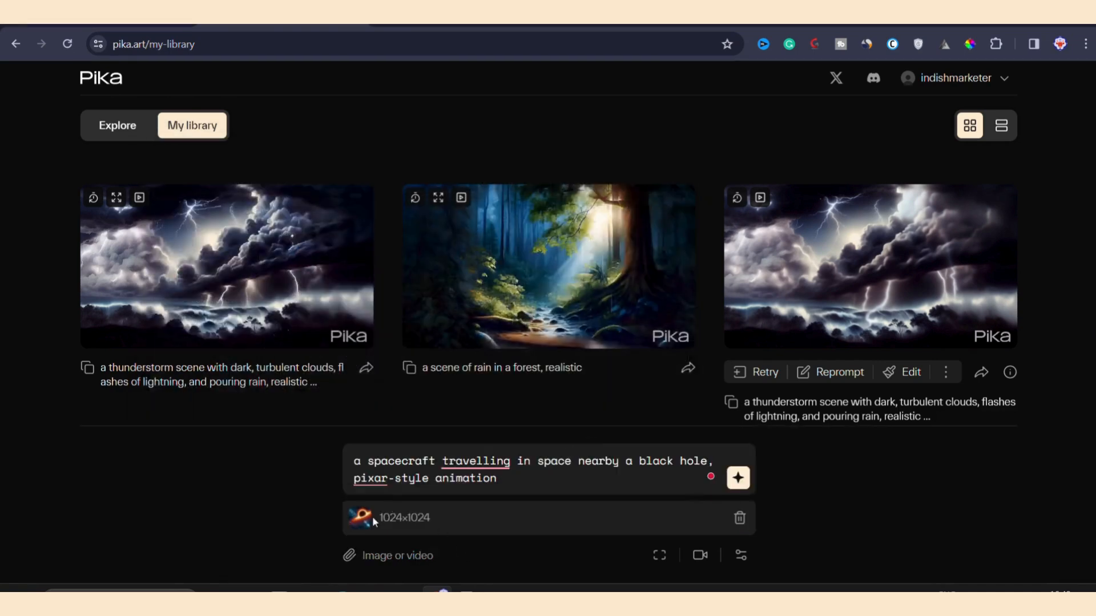
{"action": "scroll", "coordinate": [344, 514], "scroll_direction": "up", "scroll_amount": 5}
{"action": "scroll", "coordinate": [344, 514], "scroll_direction": "down", "scroll_amount": 1}
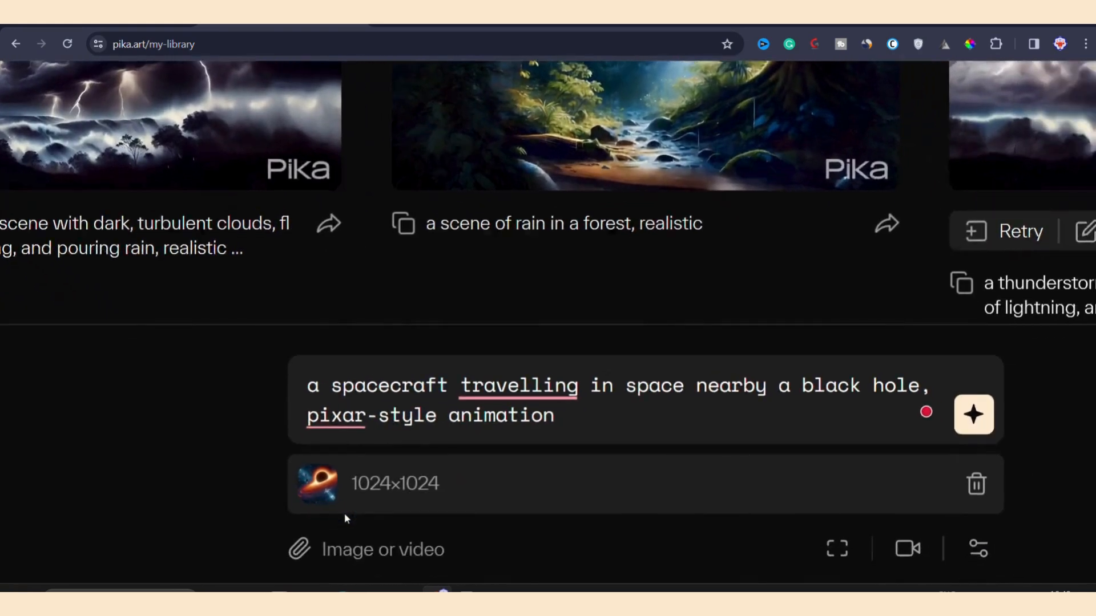
{"action": "scroll", "coordinate": [344, 514], "scroll_direction": "down", "scroll_amount": 5}
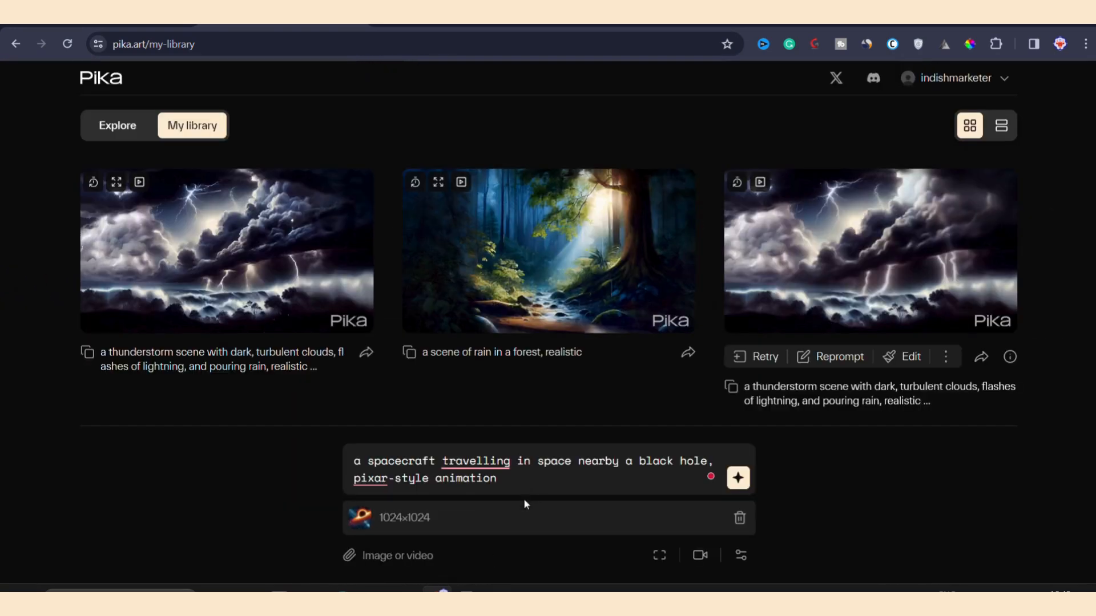
Step: Set the camera motion to rotate counterclockwise and zoom out with a motion strength of 1
{"action": "left_click", "coordinate": [698, 557]}
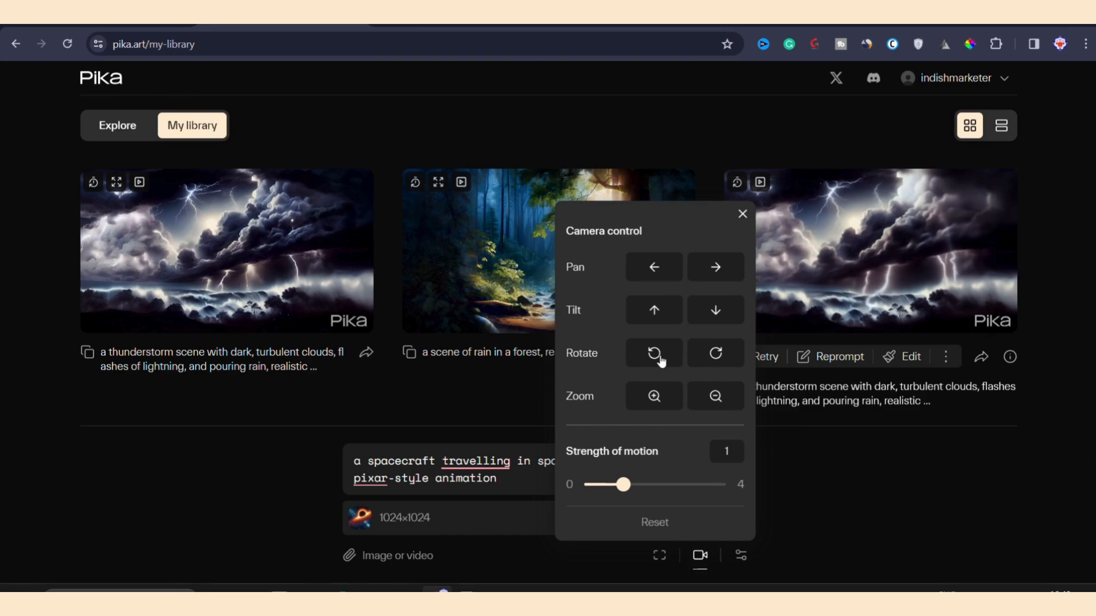
{"action": "left_click", "coordinate": [660, 360]}
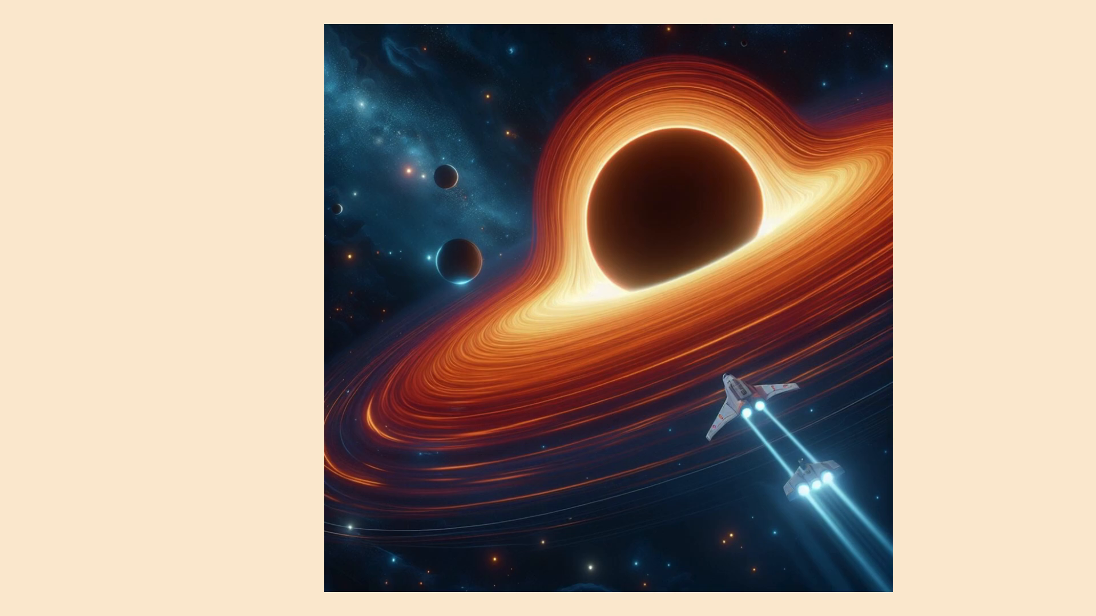
{"action": "left_click", "coordinate": [718, 399]}
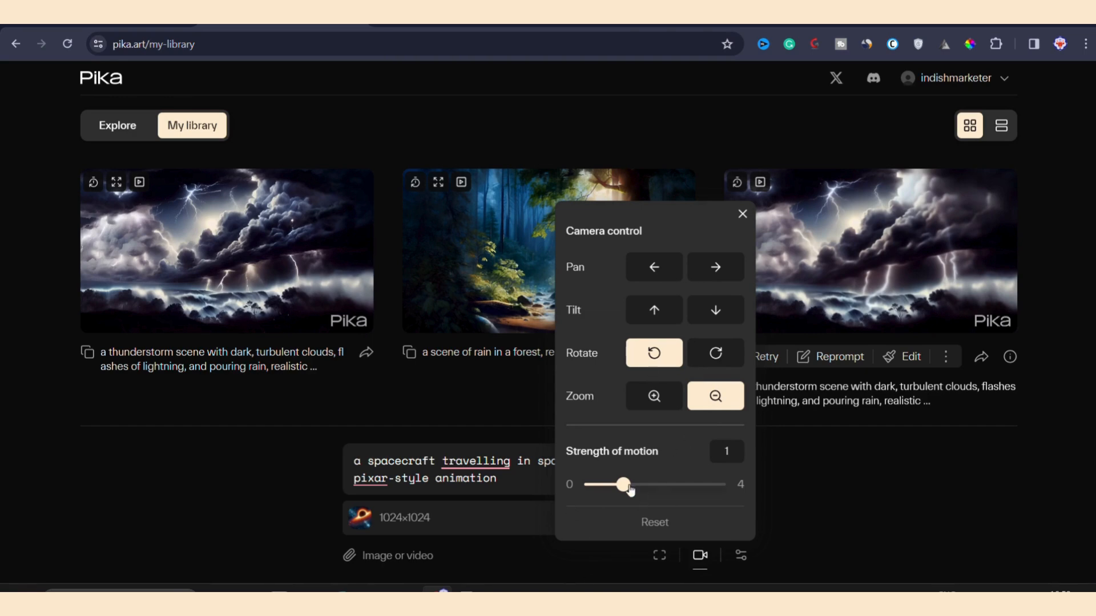
{"action": "left_click_drag", "start_coordinate": [641, 489], "coordinate": [653, 488]}
{"action": "left_click_drag", "start_coordinate": [655, 489], "coordinate": [623, 485]}
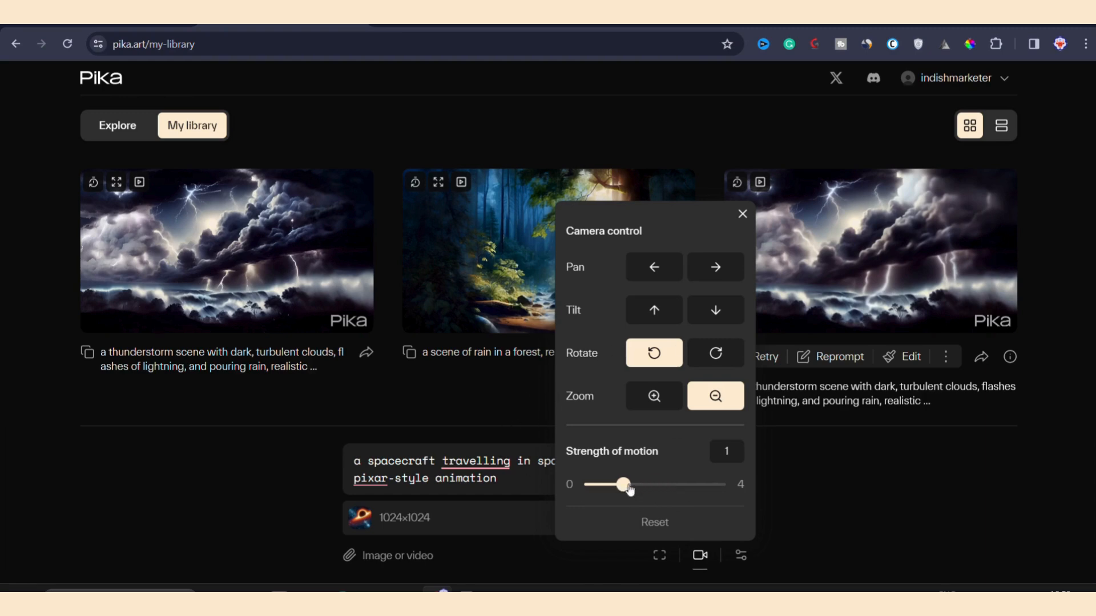
{"action": "left_click", "coordinate": [487, 398]}
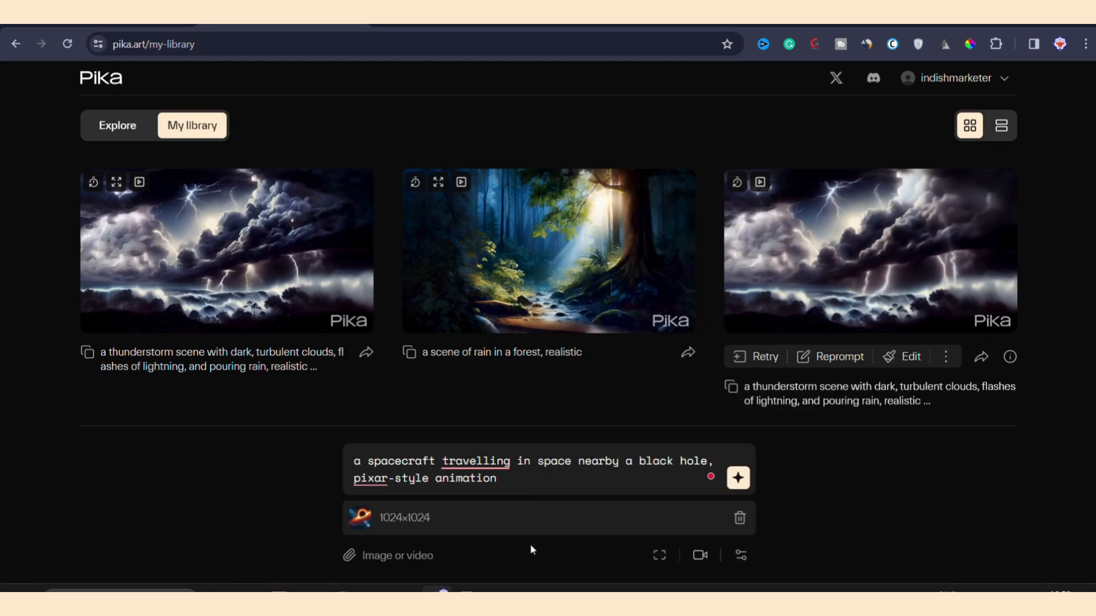
Step: Set the negative prompt to "distort, oversaturated, blurry, deform, bad structure," and generate the spacecraft video
{"action": "left_click", "coordinate": [739, 556]}
{"action": "left_click", "coordinate": [628, 294]}
{"action": "type", "text": "distort, oversaturated, blurry, deform, bad anatomy, cartoonish"}
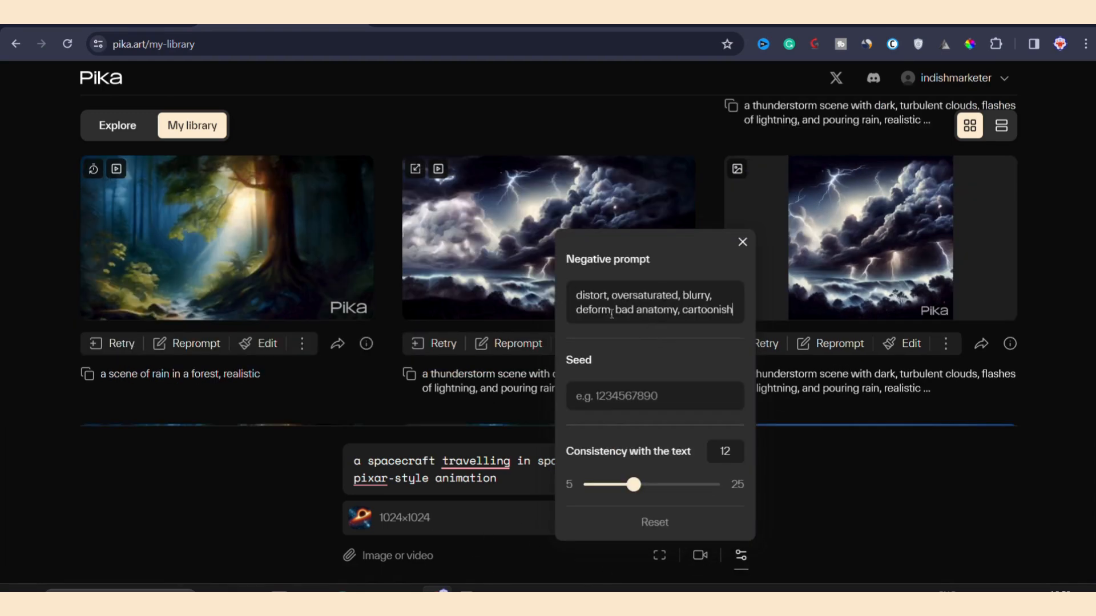
{"action": "double_click", "coordinate": [695, 311]}
{"action": "key", "text": "BackSpace"}
{"action": "key", "text": "BackSpace"}
{"action": "key", "text": "BackSpace"}
{"action": "key", "text": "BackSpace"}
{"action": "key", "text": "BackSpace"}
{"action": "key", "text": "BackSpace"}
{"action": "key", "text": "BackSpace"}
{"action": "key", "text": "BackSpace"}
{"action": "key", "text": "BackSpace"}
{"action": "key", "text": "BackSpace"}
{"action": "type", "text": "structure,"}
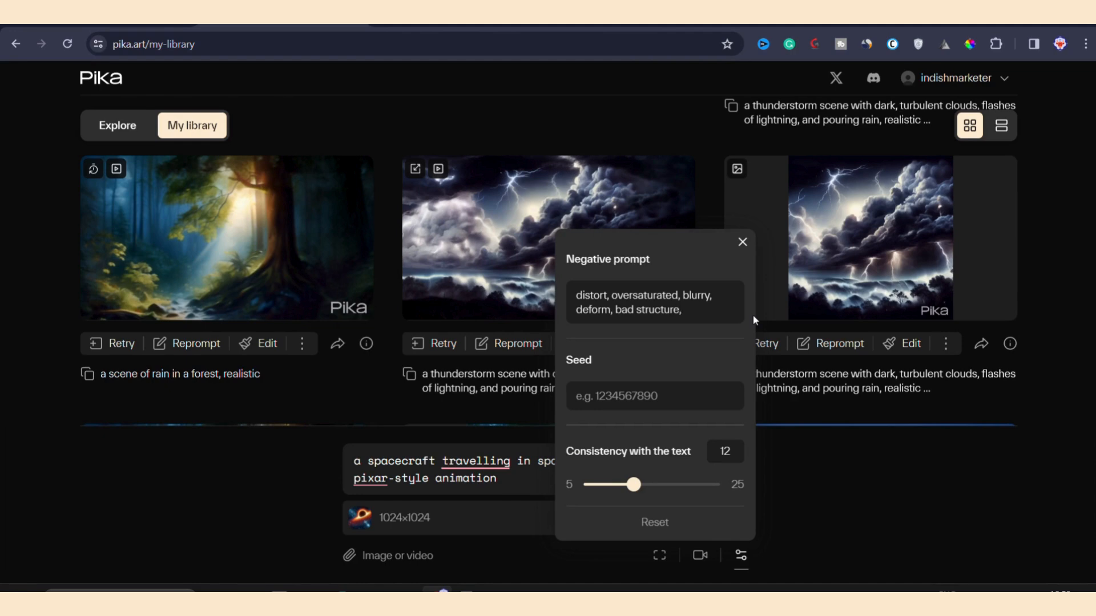
{"action": "left_click", "coordinate": [754, 320]}
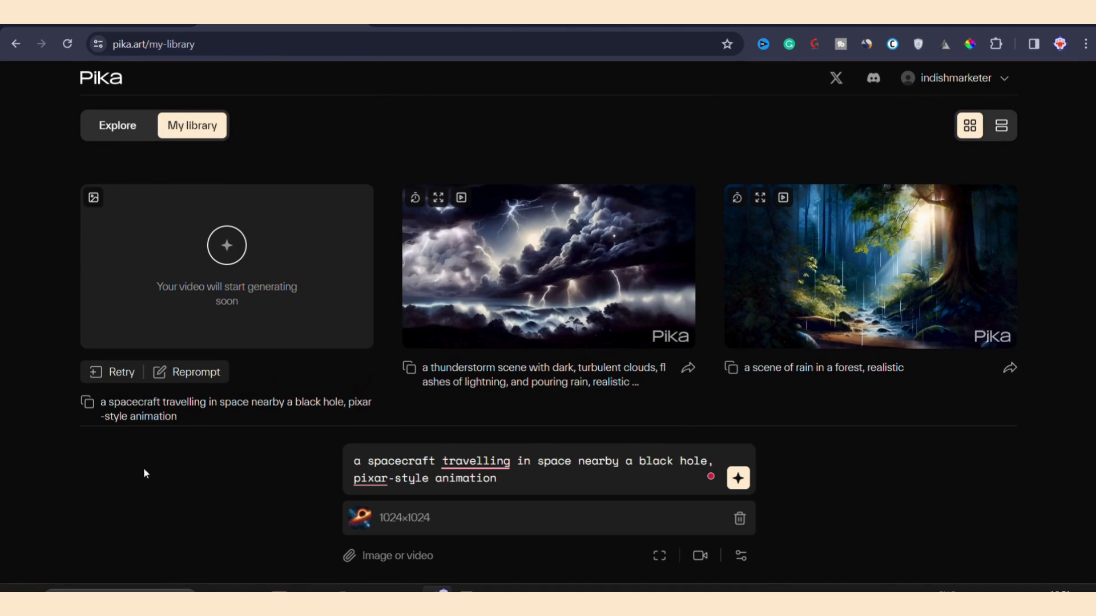
Step: Expand the black hole spacecraft video's canvas to 16:9, check its negative prompt, and generate the widescreen version
{"action": "left_click", "coordinate": [360, 332]}
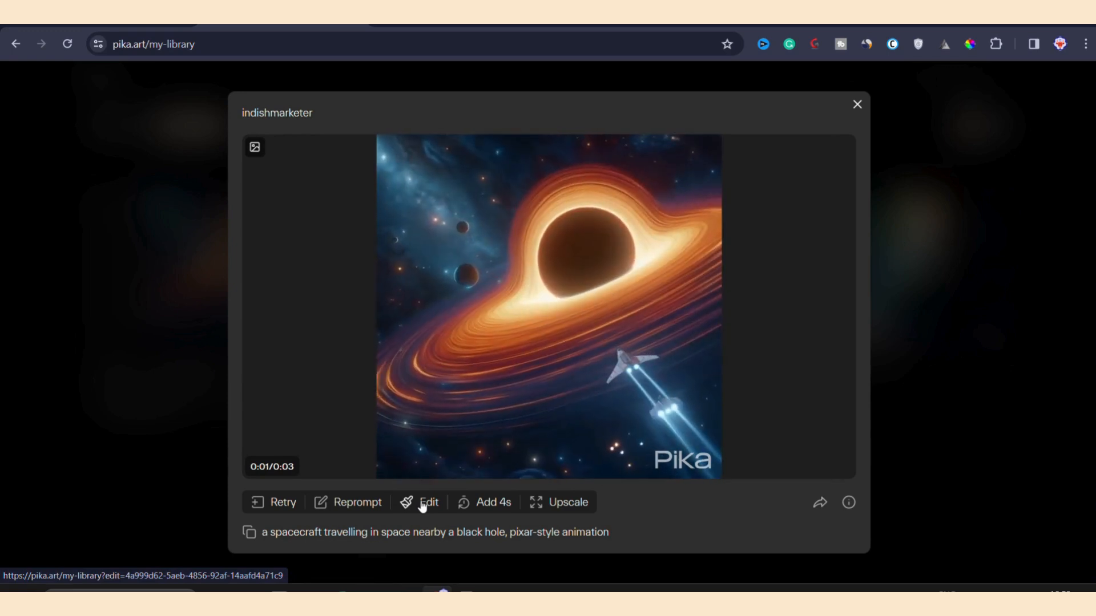
{"action": "left_click", "coordinate": [422, 503]}
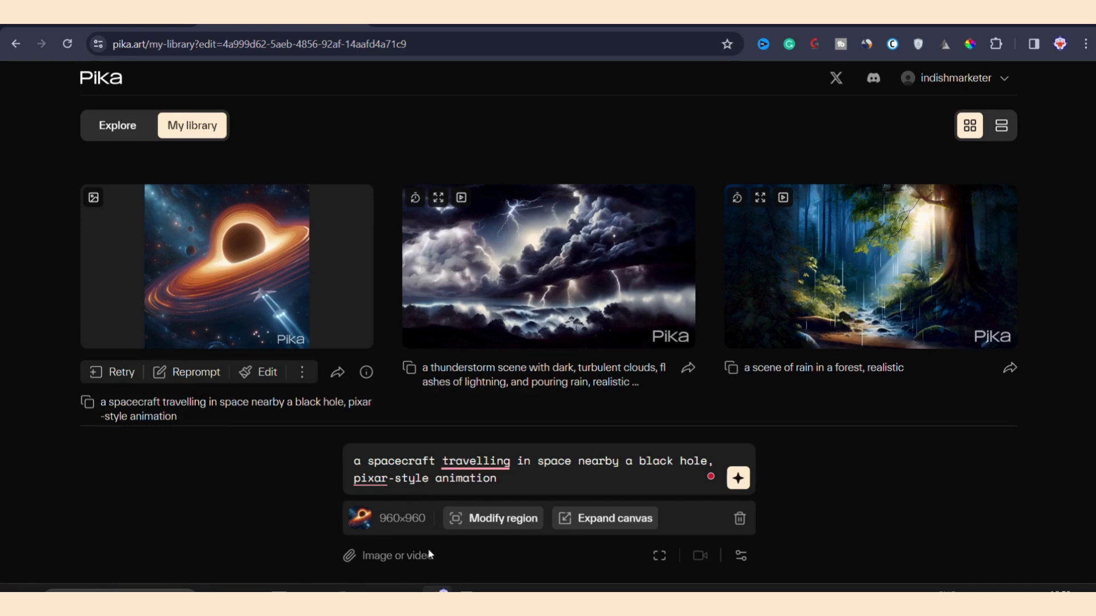
{"action": "left_click", "coordinate": [597, 520]}
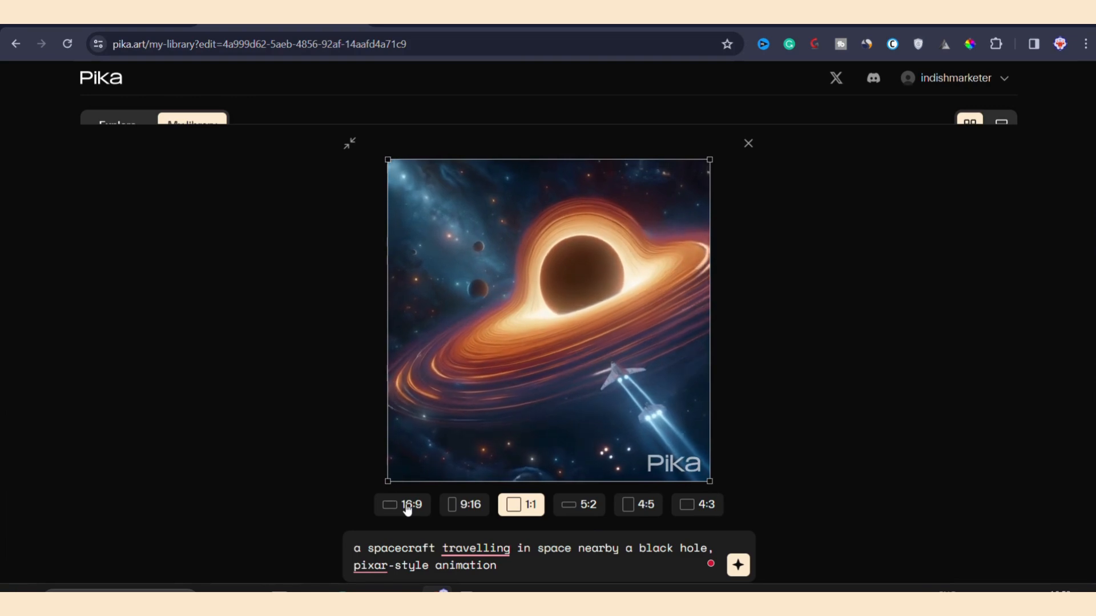
{"action": "left_click", "coordinate": [407, 507]}
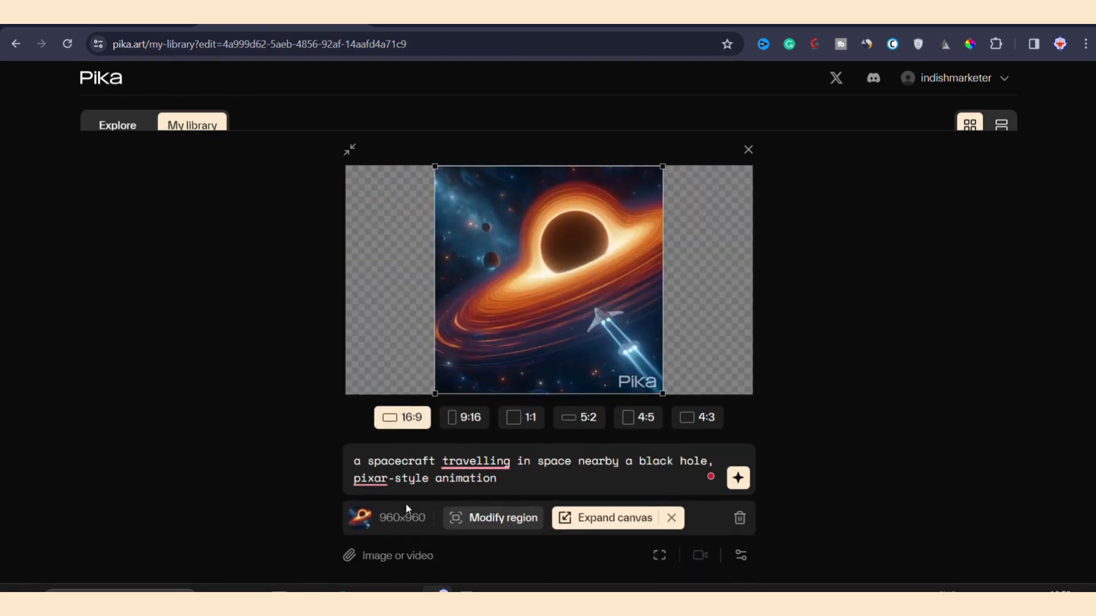
{"action": "left_click", "coordinate": [740, 555]}
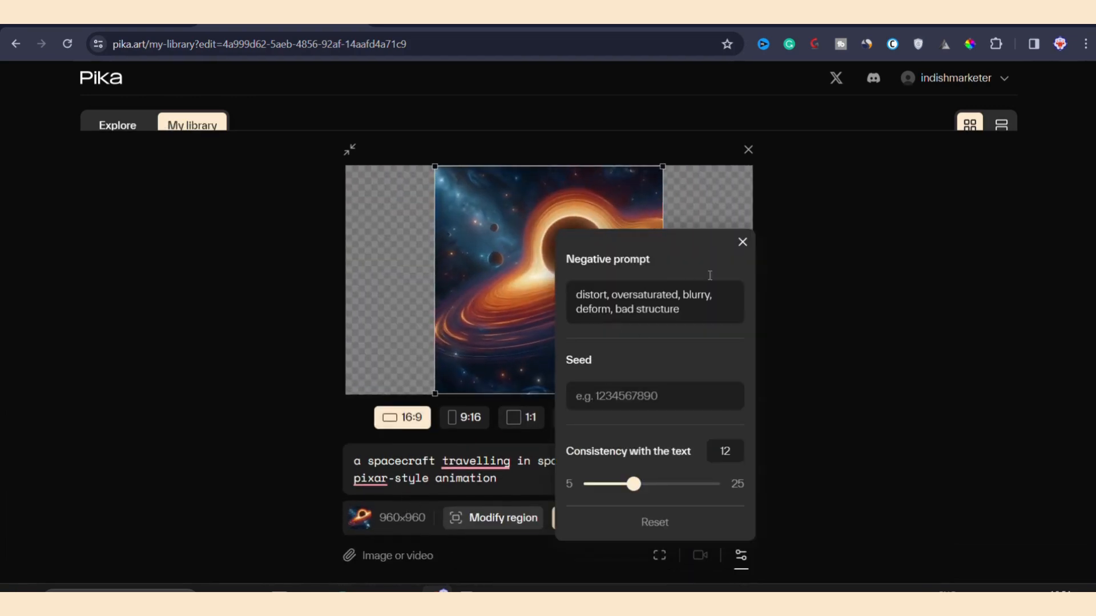
{"action": "left_click", "coordinate": [742, 242]}
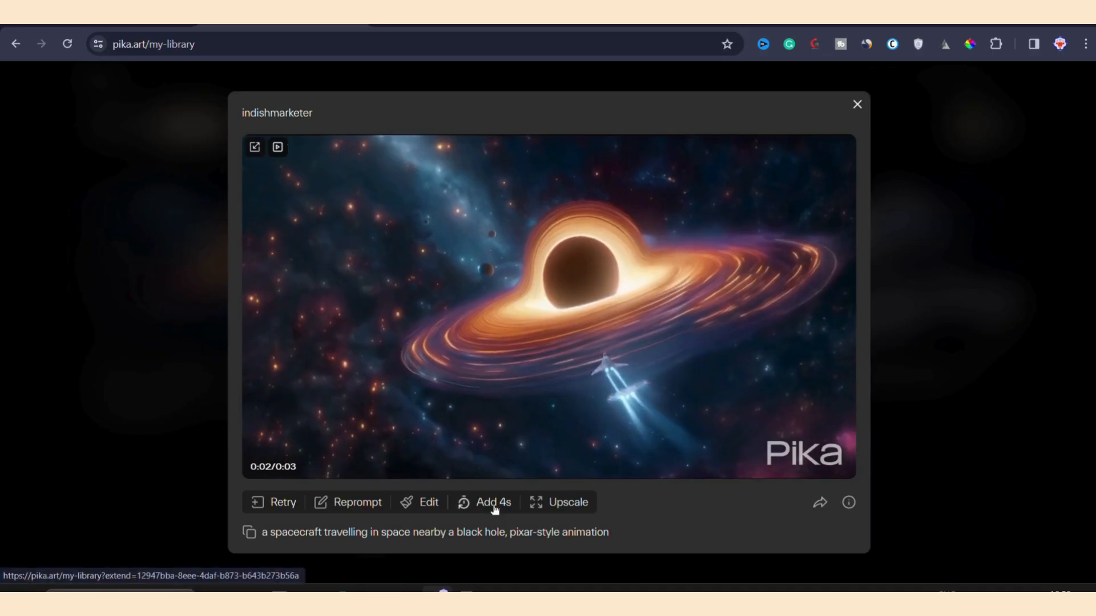
Step: Set up a 4-second extension of the widescreen spacecraft video, copying its negative prompt "distort, oversaturated, blurry, deform, bad structure" from the video's parameters
{"action": "left_click", "coordinate": [497, 503]}
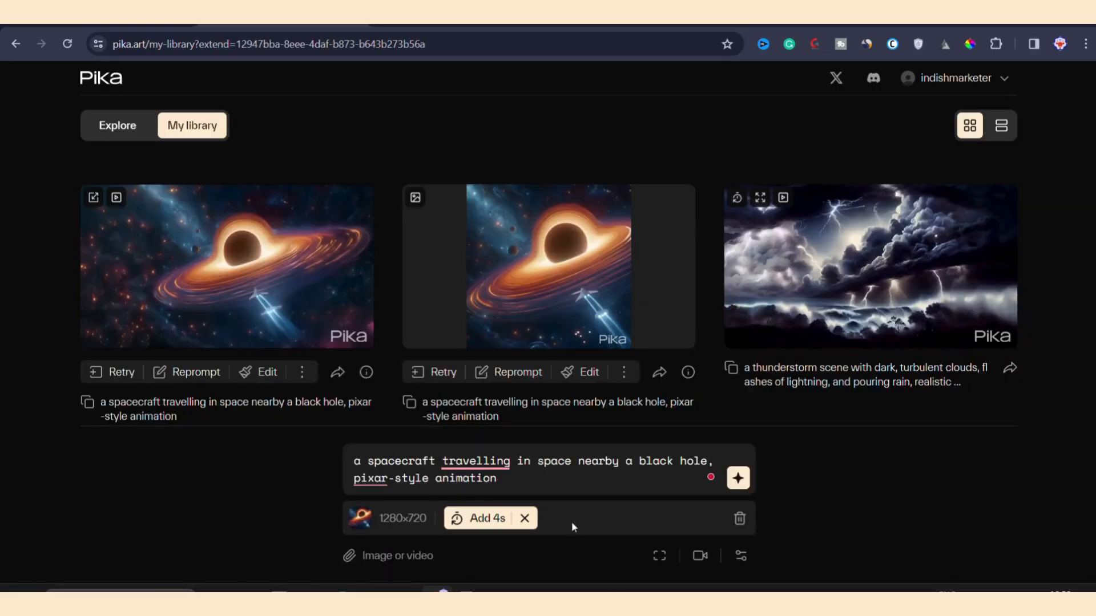
{"action": "left_click", "coordinate": [746, 563]}
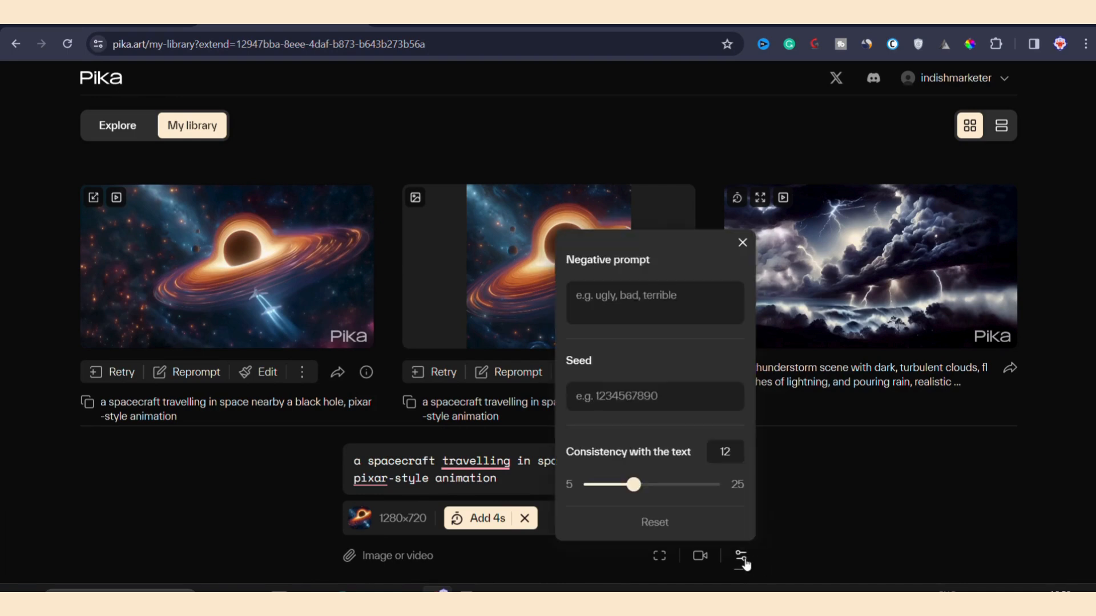
{"action": "left_click", "coordinate": [366, 372]}
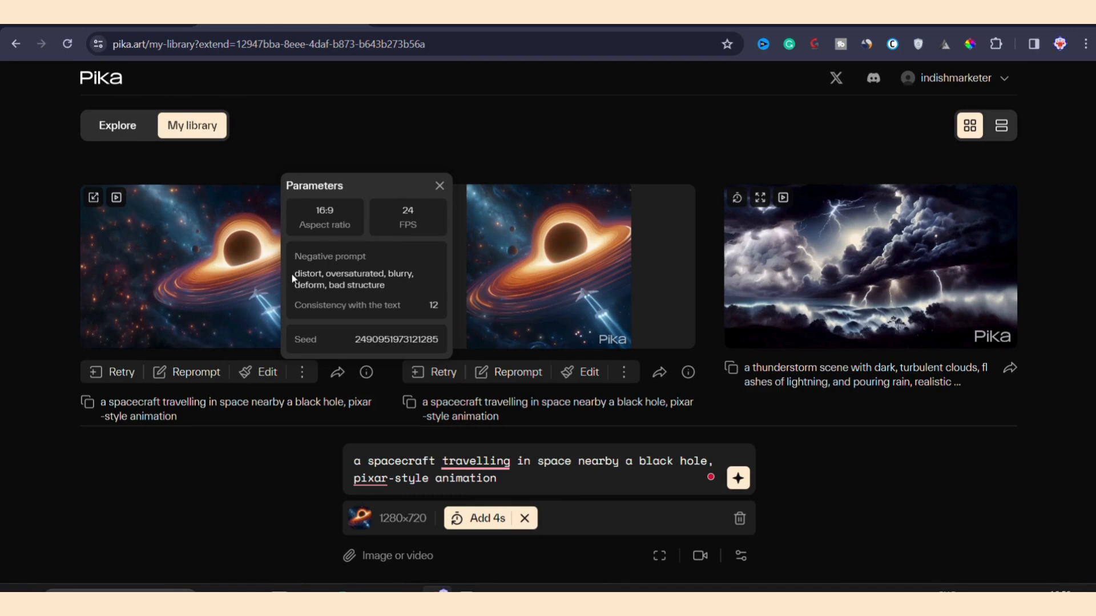
{"action": "left_click_drag", "start_coordinate": [296, 274], "coordinate": [385, 282]}
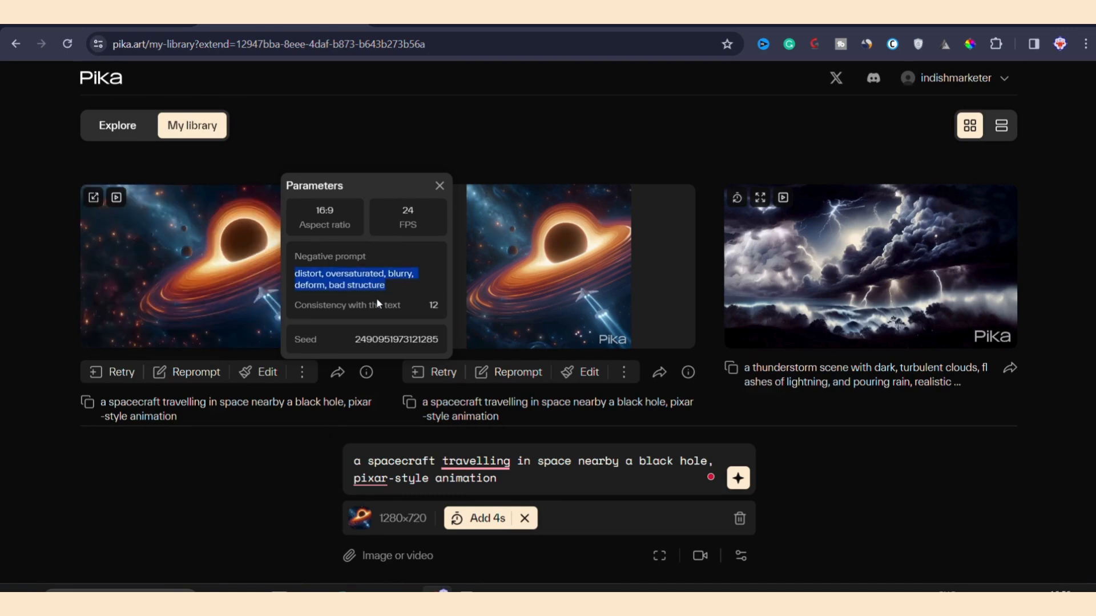
{"action": "left_click", "coordinate": [276, 477]}
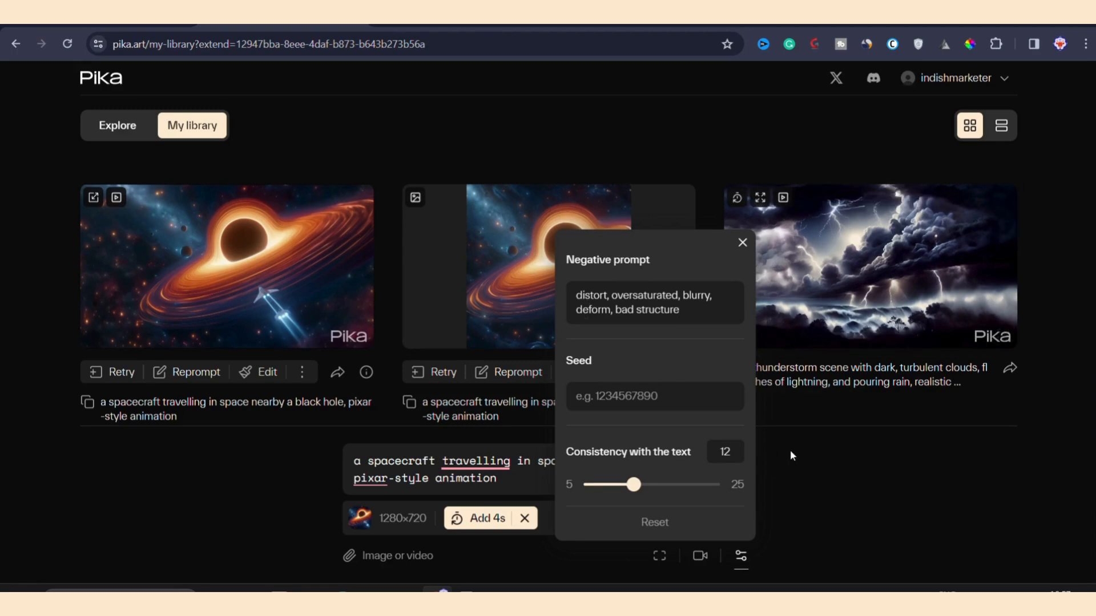
Step: Set the 4-second extension's camera motion to rotate counterclockwise and zoom out
{"action": "left_click", "coordinate": [700, 556]}
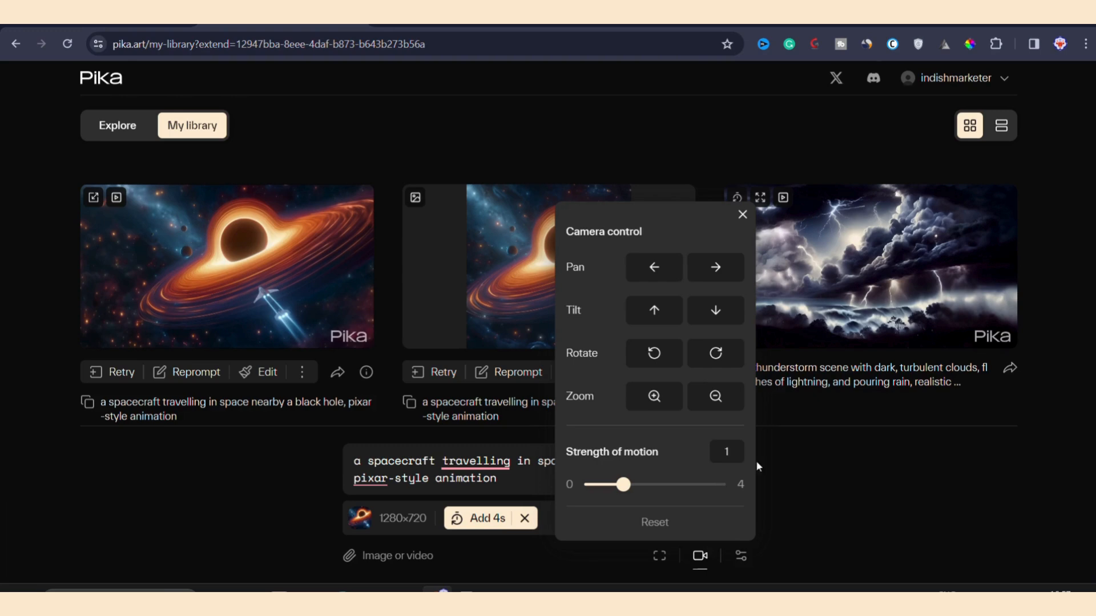
{"action": "left_click", "coordinate": [651, 360]}
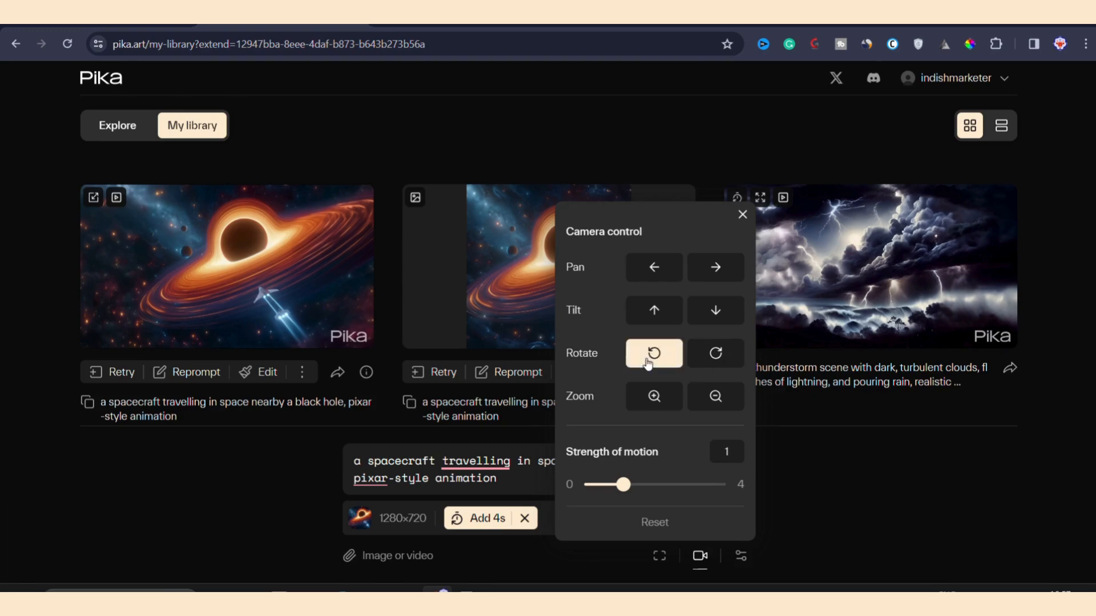
{"action": "left_click", "coordinate": [715, 397]}
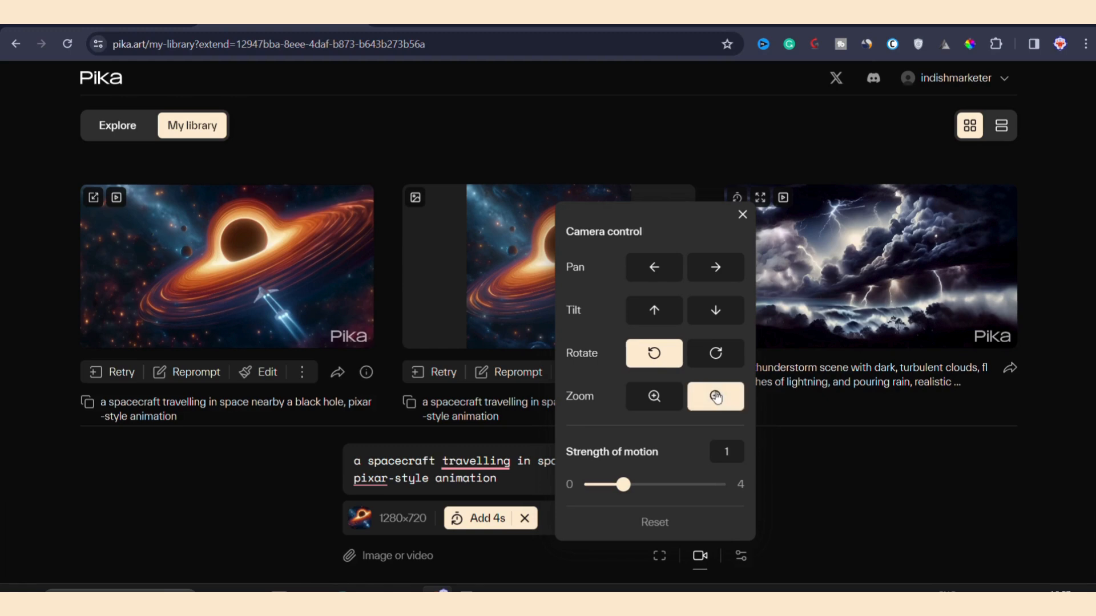